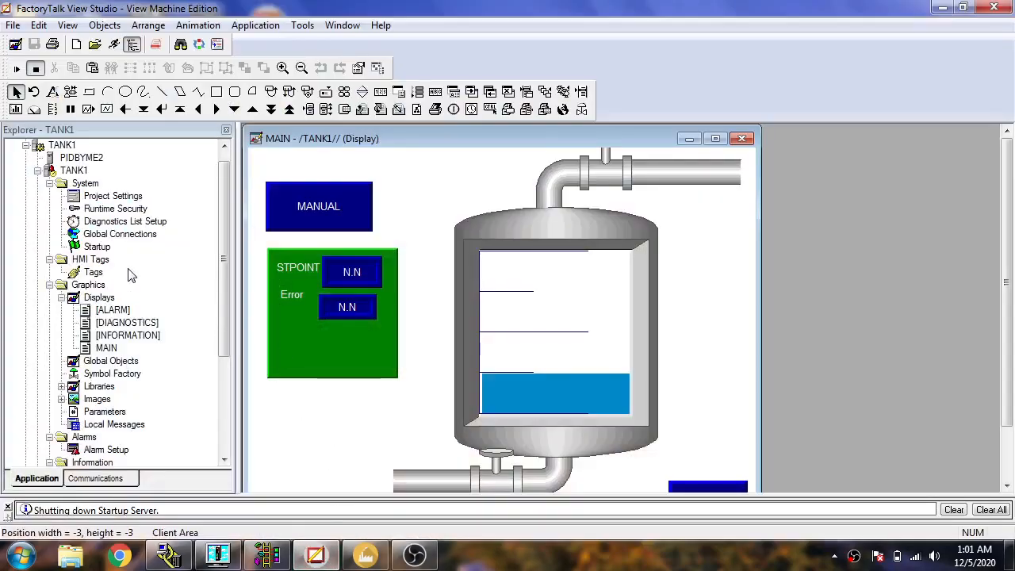
Create a new blank graphic display in the TANK1 application.
{"action": "left_click", "coordinate": [94, 285]}
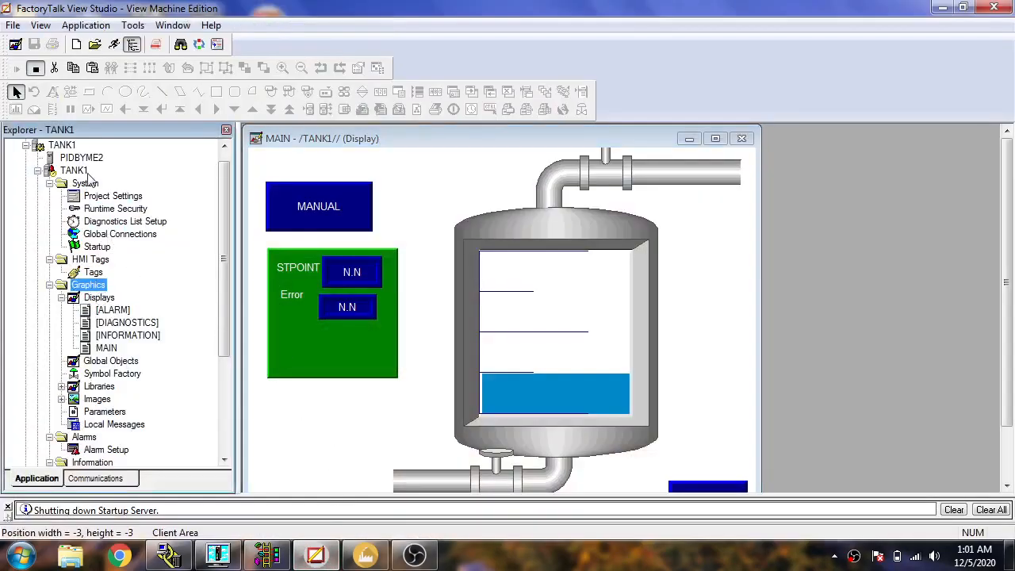
{"action": "left_click", "coordinate": [83, 171]}
{"action": "left_click", "coordinate": [16, 44]}
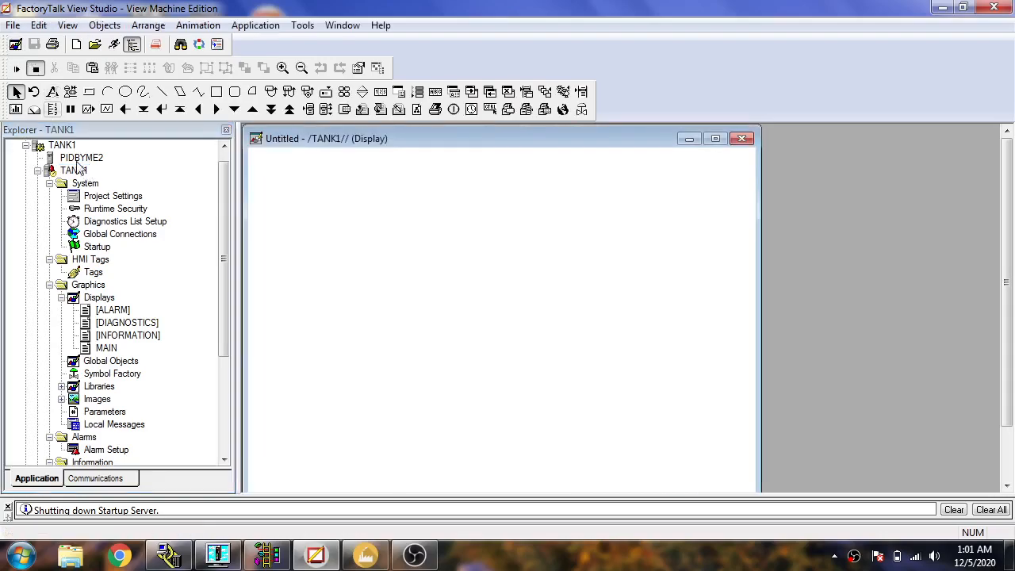
{"action": "right_click", "coordinate": [366, 267]}
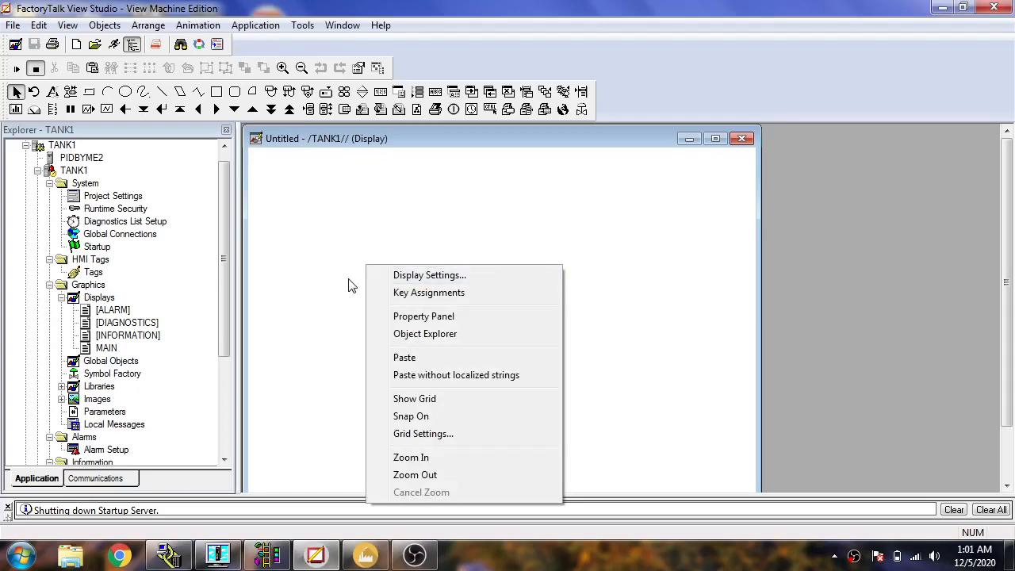
{"action": "left_click", "coordinate": [352, 284]}
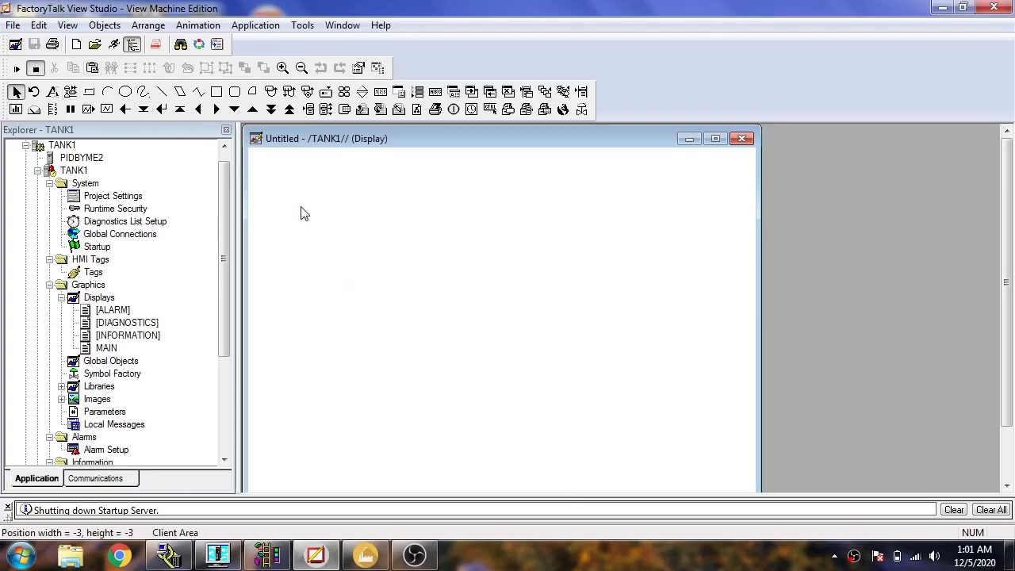
Draw a trend object about 439 wide and 305 high in the middle of the blank display.
{"action": "left_click", "coordinate": [122, 29]}
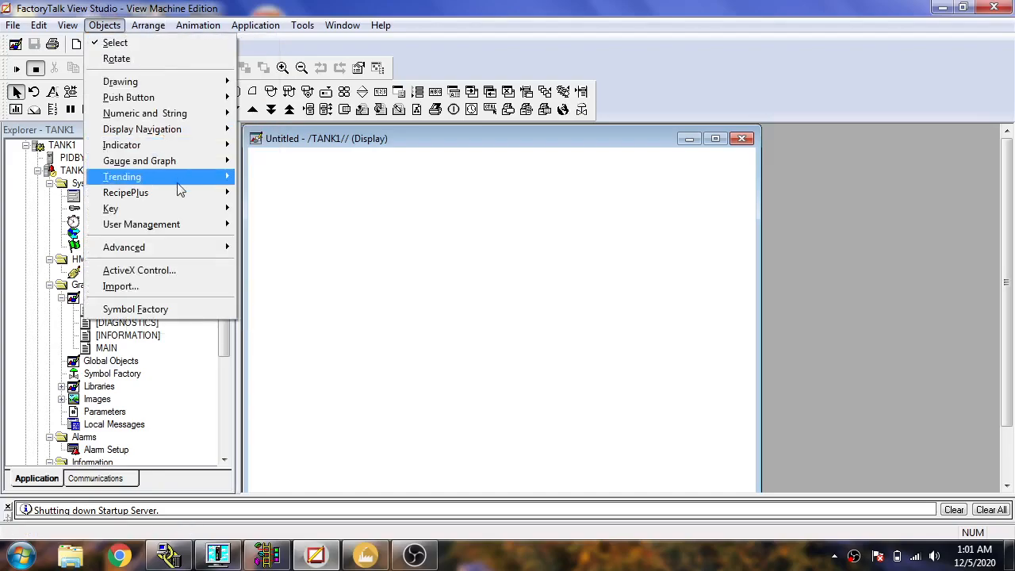
{"action": "mouse_move", "coordinate": [200, 228]}
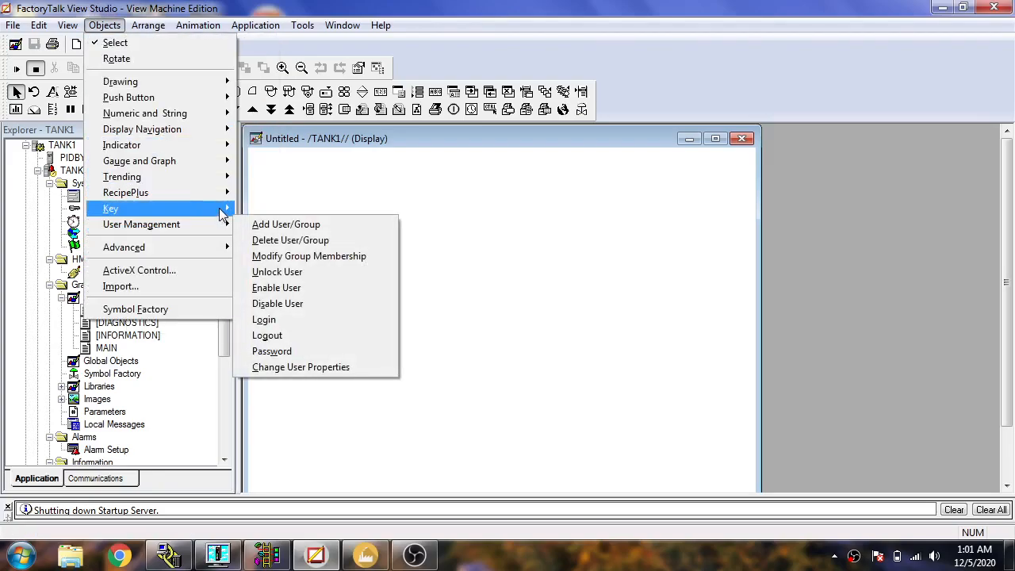
{"action": "mouse_move", "coordinate": [222, 178]}
{"action": "left_click", "coordinate": [264, 215]}
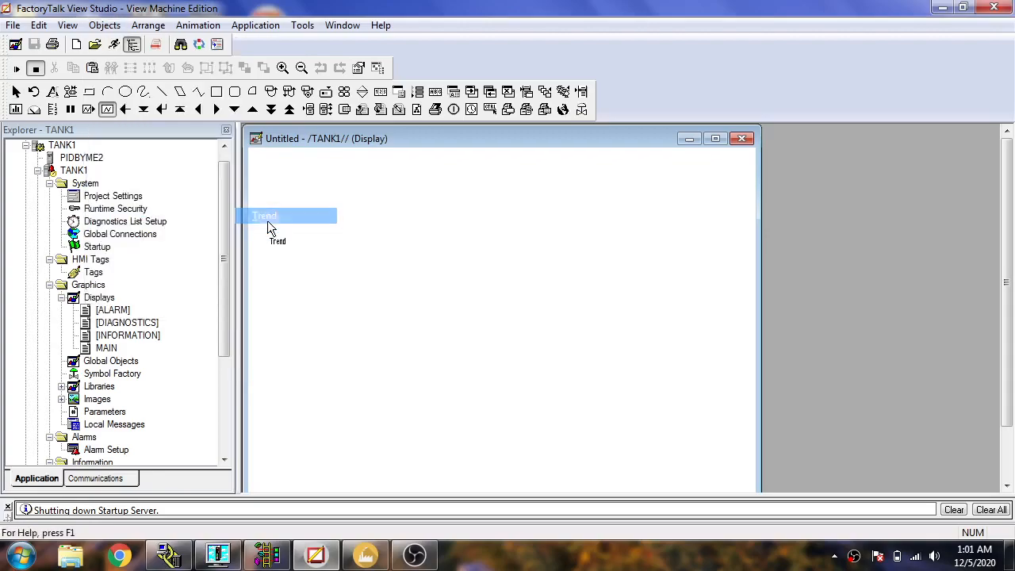
{"action": "left_click_drag", "start_coordinate": [361, 228], "coordinate": [709, 468]}
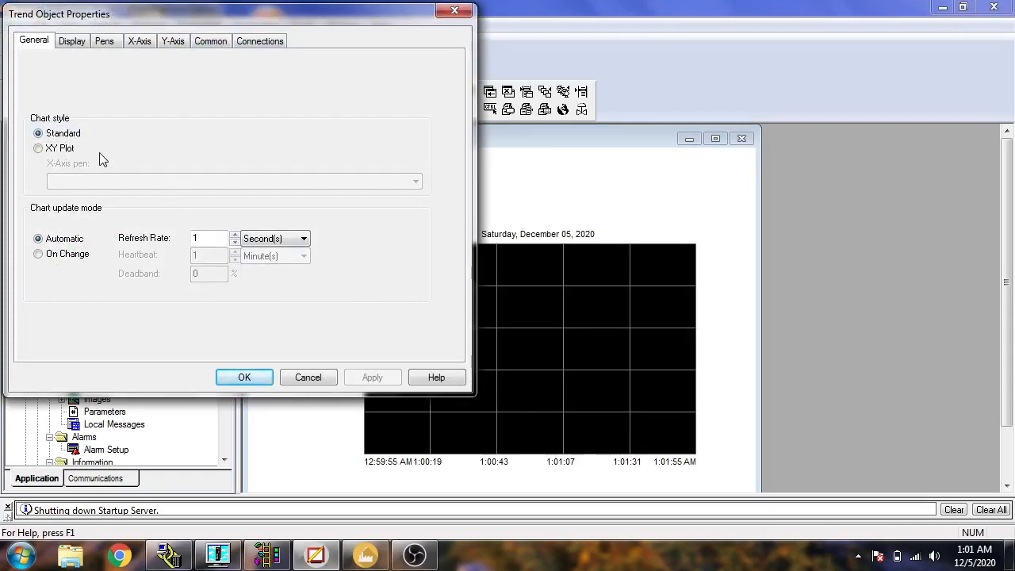
Set the trend's chart style to XY Plot with Pen 1 as the X-axis pen.
{"action": "left_click", "coordinate": [60, 149]}
{"action": "left_click", "coordinate": [148, 182]}
{"action": "left_click", "coordinate": [147, 180]}
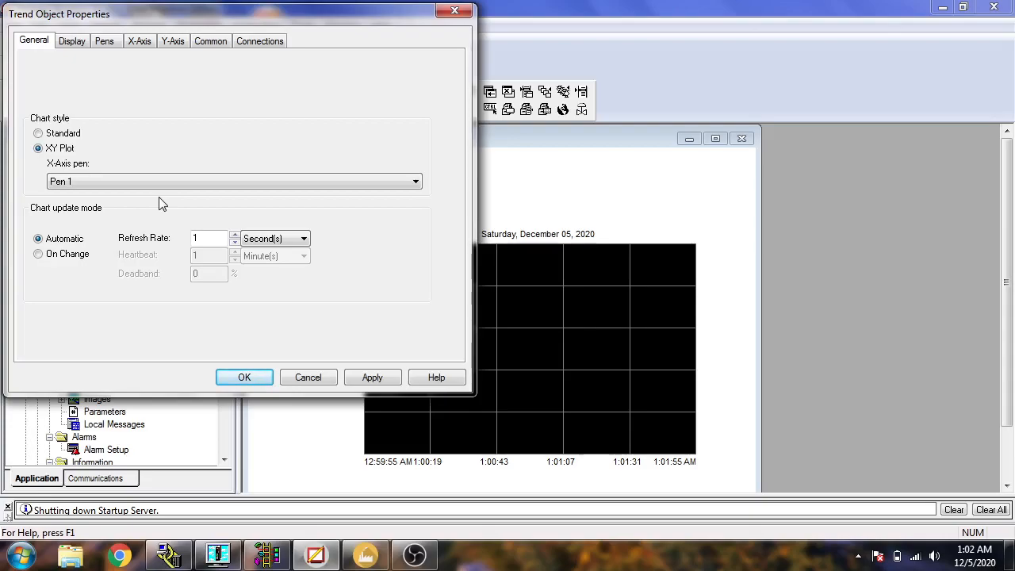
{"action": "left_click", "coordinate": [73, 42]}
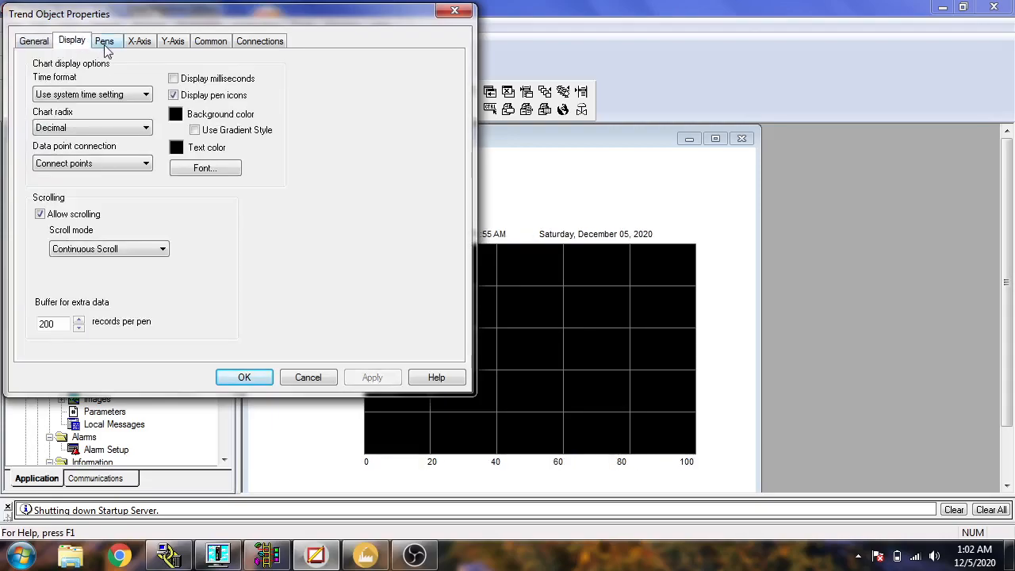
{"action": "left_click", "coordinate": [115, 130]}
{"action": "left_click", "coordinate": [118, 129]}
Give the trend's Y-axis a custom range with an actual maximum value of 10 and apply it.
{"action": "left_click", "coordinate": [105, 41]}
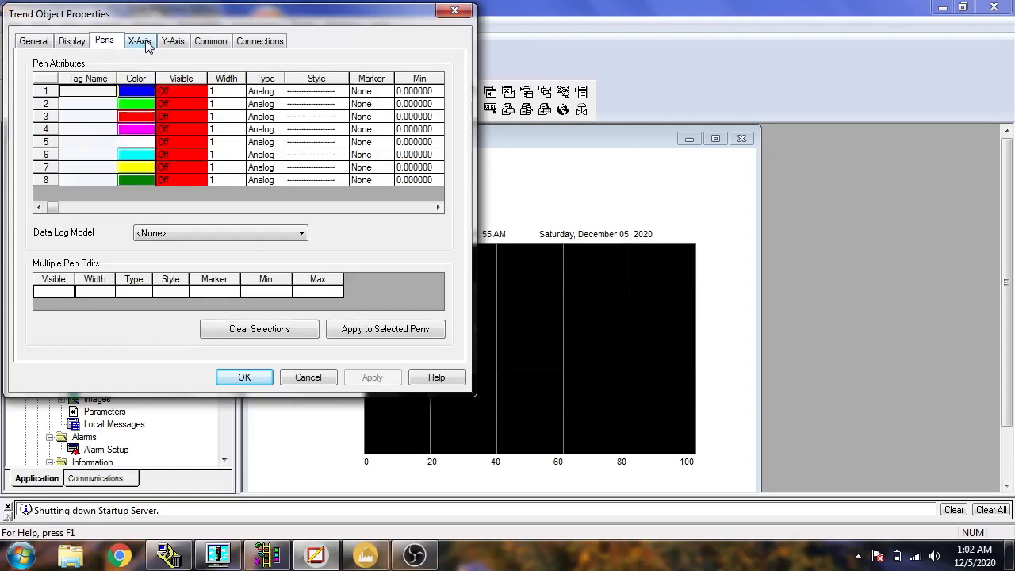
{"action": "left_click", "coordinate": [103, 93]}
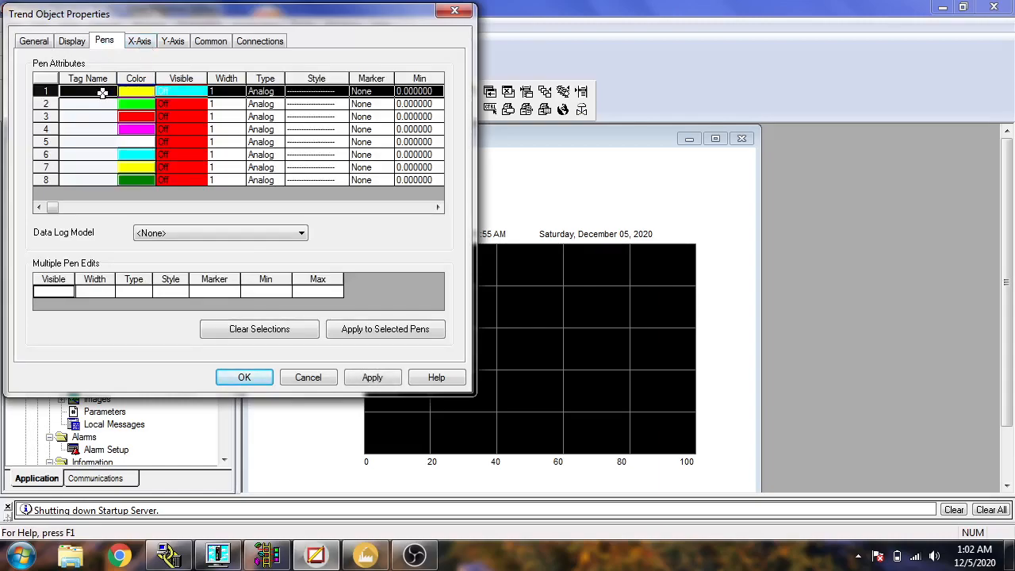
{"action": "left_click", "coordinate": [137, 46]}
{"action": "left_click", "coordinate": [169, 43]}
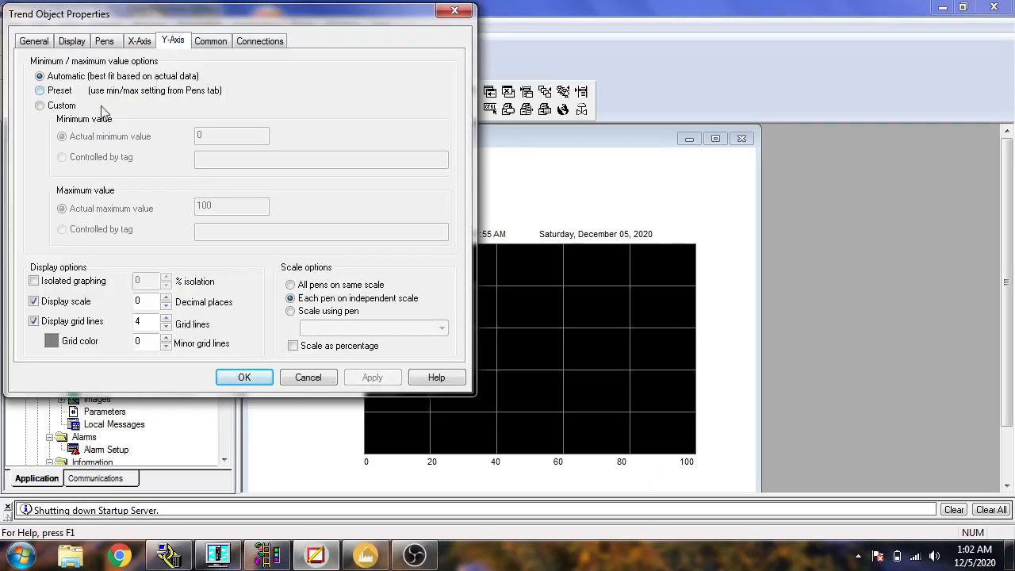
{"action": "left_click", "coordinate": [68, 107]}
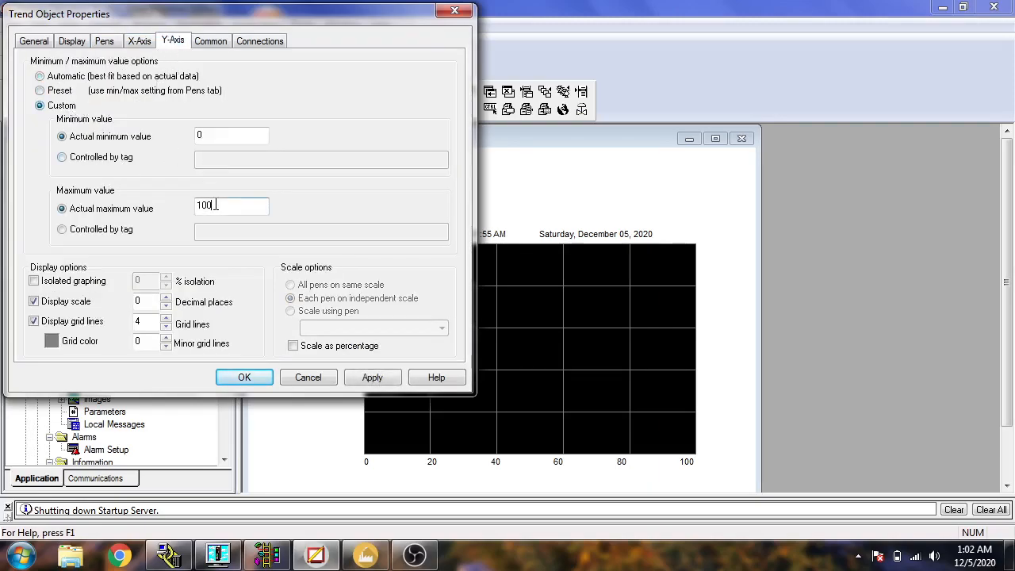
{"action": "left_click", "coordinate": [362, 378]}
Connect the trend's Pen 1 to the Level tag and apply the connection.
{"action": "left_click", "coordinate": [222, 44]}
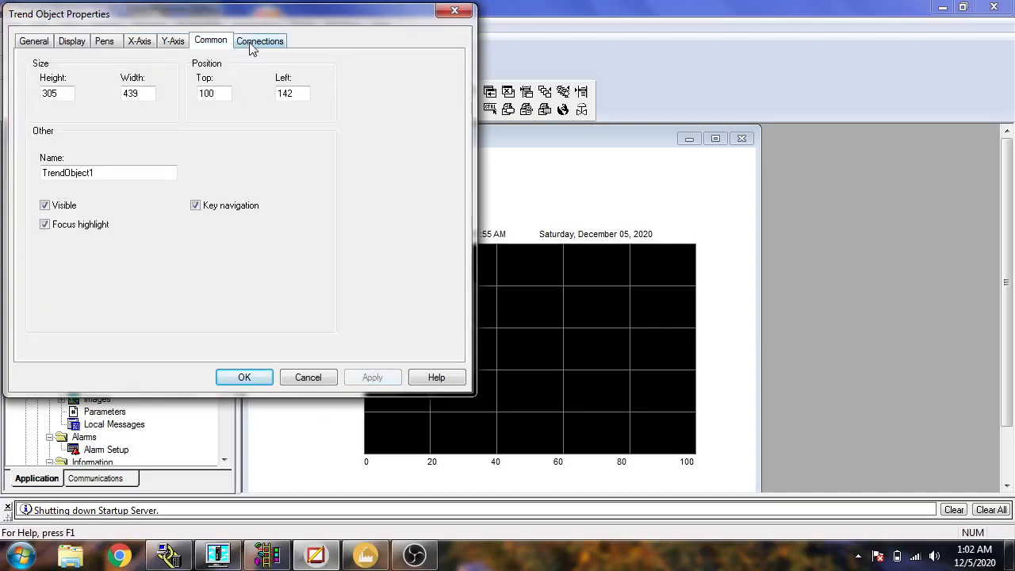
{"action": "left_click", "coordinate": [251, 46]}
{"action": "left_click", "coordinate": [414, 70]}
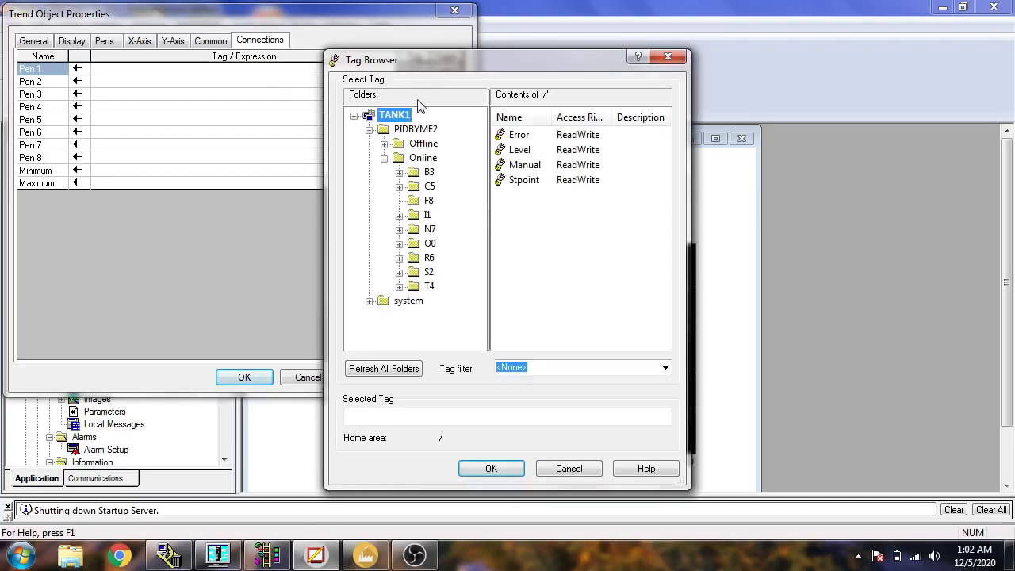
{"action": "double_click", "coordinate": [519, 150]}
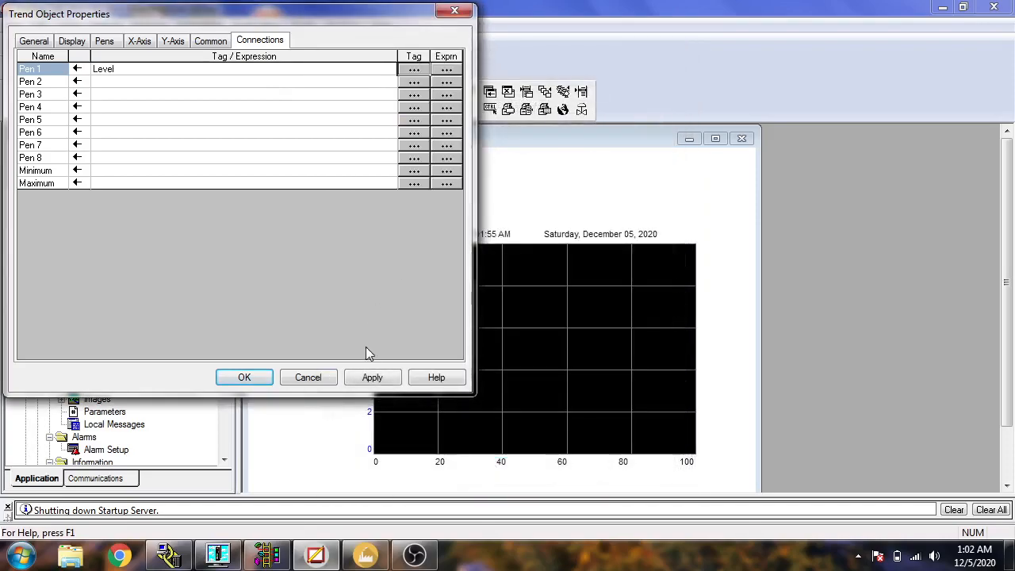
{"action": "left_click", "coordinate": [372, 378]}
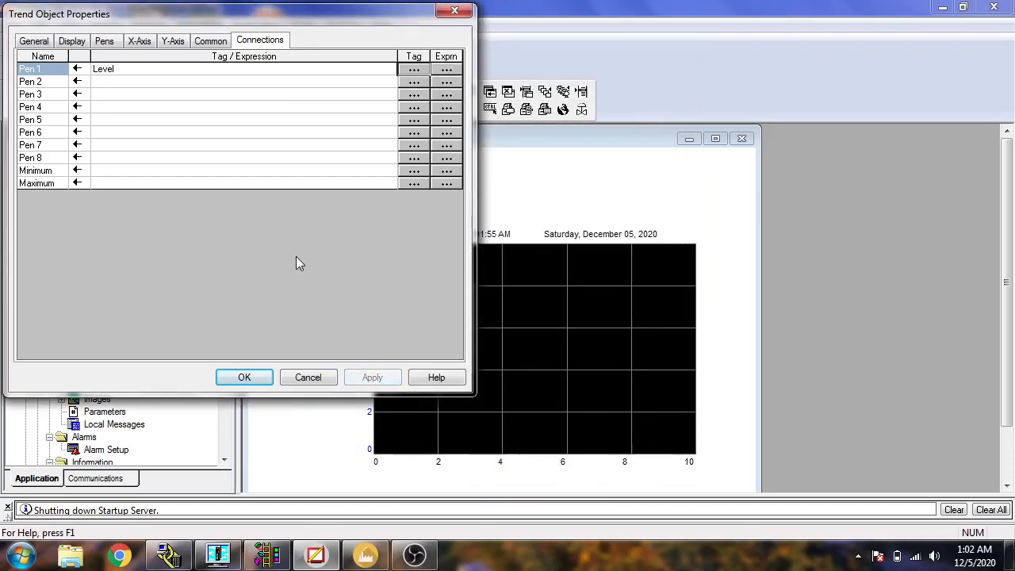
Change the Level pen's color to white and confirm the trend object's properties.
{"action": "left_click", "coordinate": [206, 43]}
{"action": "left_click", "coordinate": [176, 43]}
{"action": "left_click", "coordinate": [140, 45]}
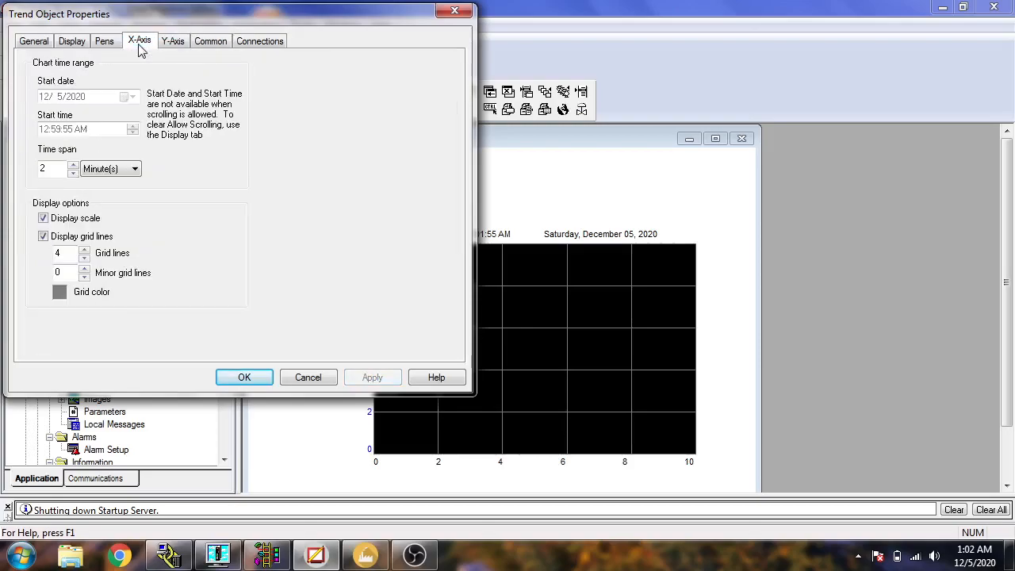
{"action": "left_click", "coordinate": [104, 41]}
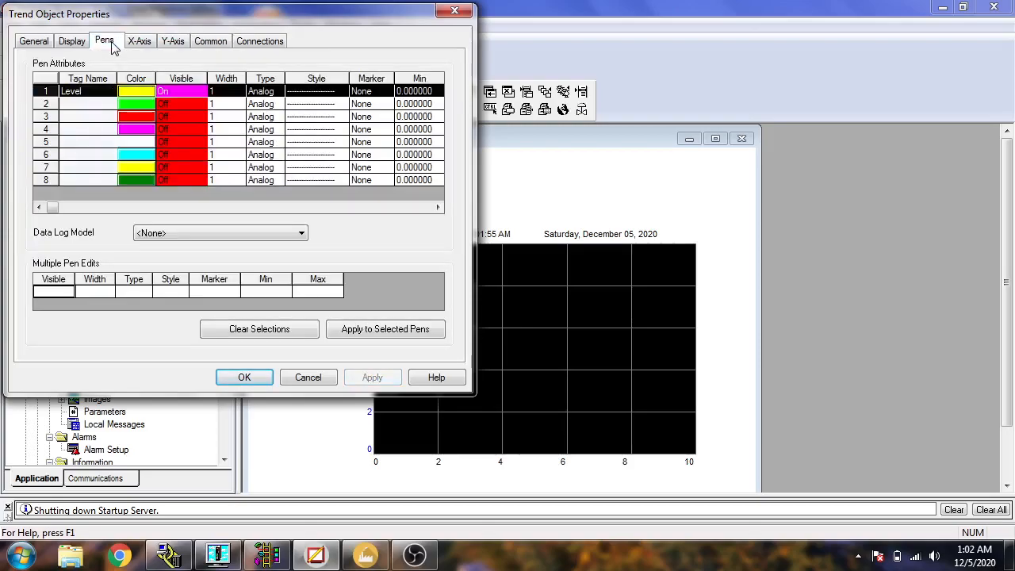
{"action": "left_click", "coordinate": [147, 92]}
{"action": "left_click", "coordinate": [146, 92]}
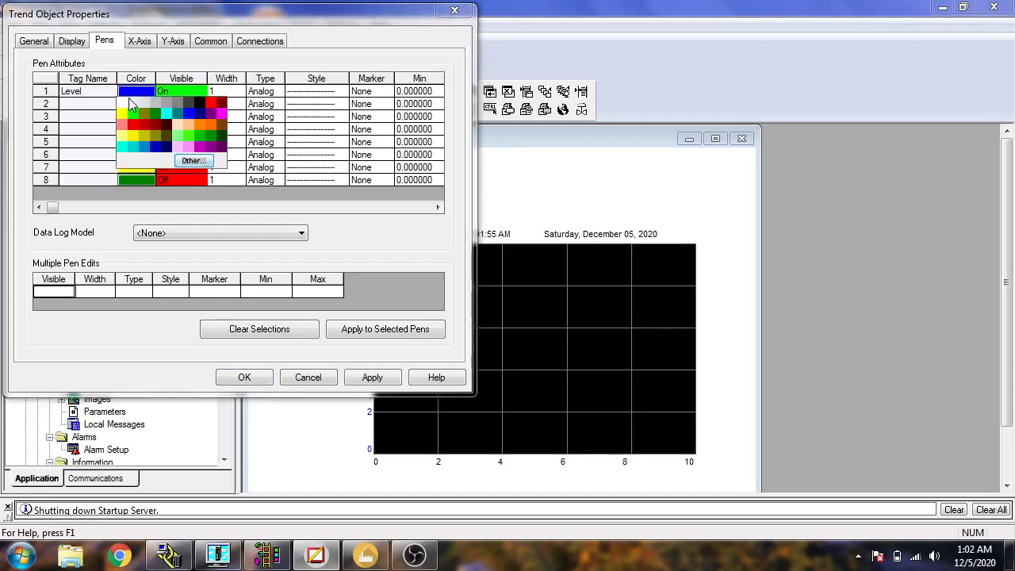
{"action": "left_click", "coordinate": [132, 104]}
{"action": "left_click", "coordinate": [366, 377]}
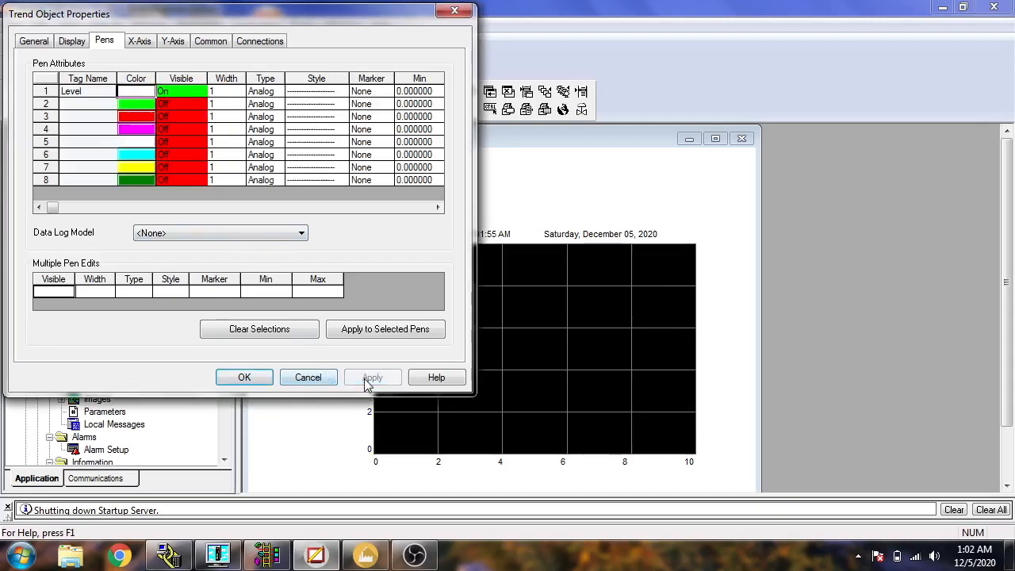
{"action": "left_click", "coordinate": [259, 375]}
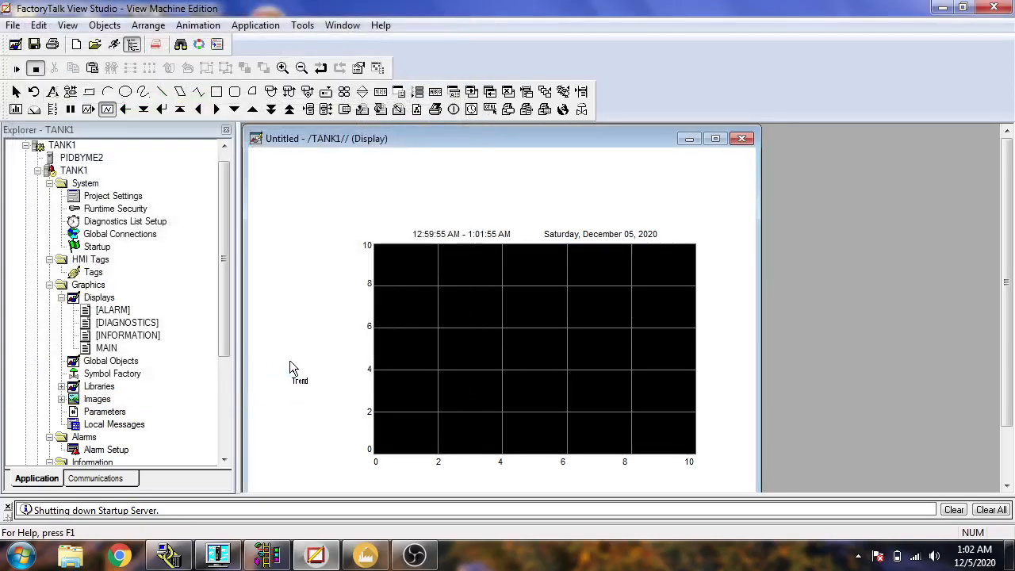
{"action": "left_click", "coordinate": [291, 362]}
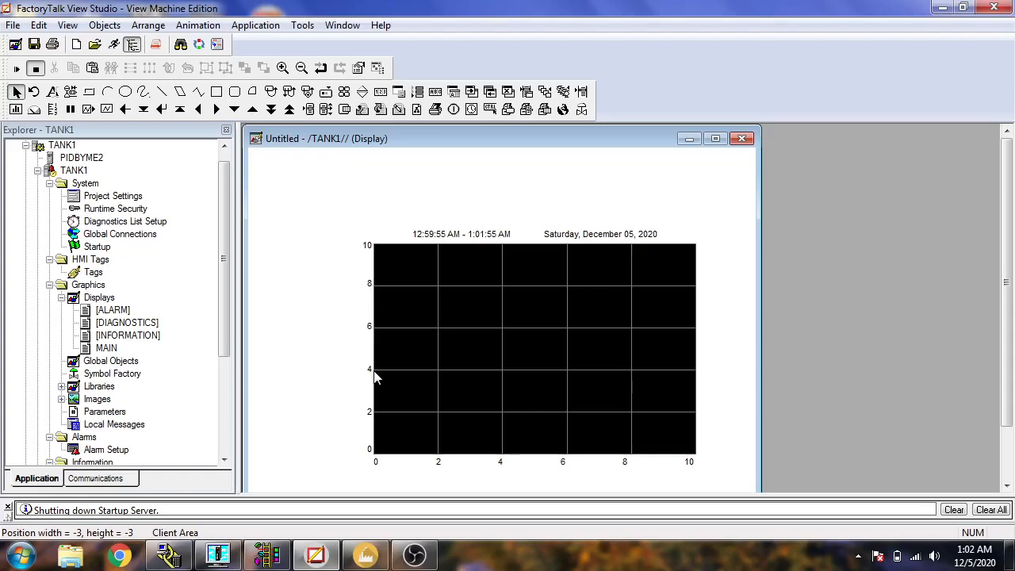
Draw a momentary push button about 90 wide and 55 high in the display's upper-left corner, leaving its properties at their defaults.
{"action": "left_click", "coordinate": [115, 27]}
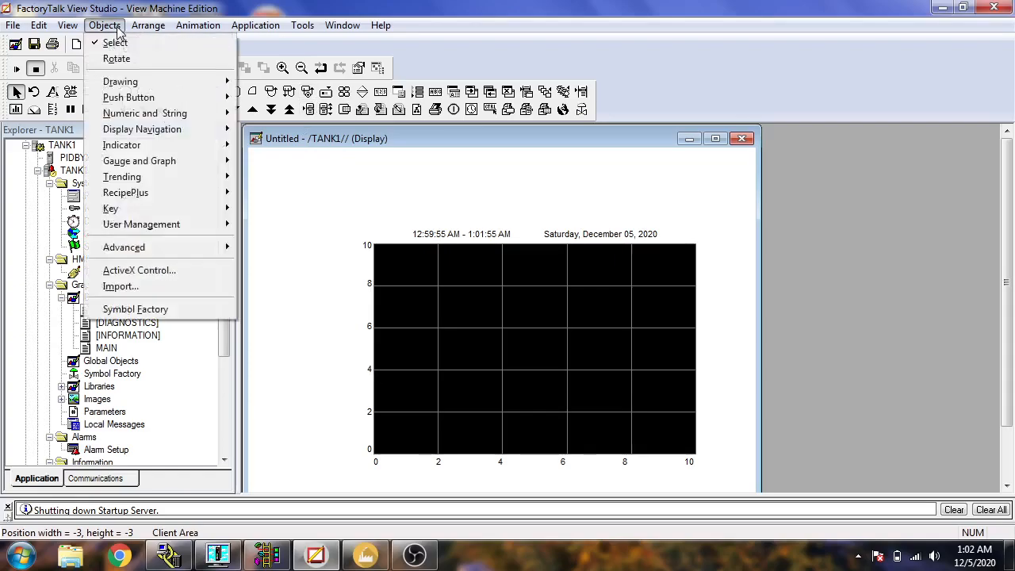
{"action": "mouse_move", "coordinate": [177, 148]}
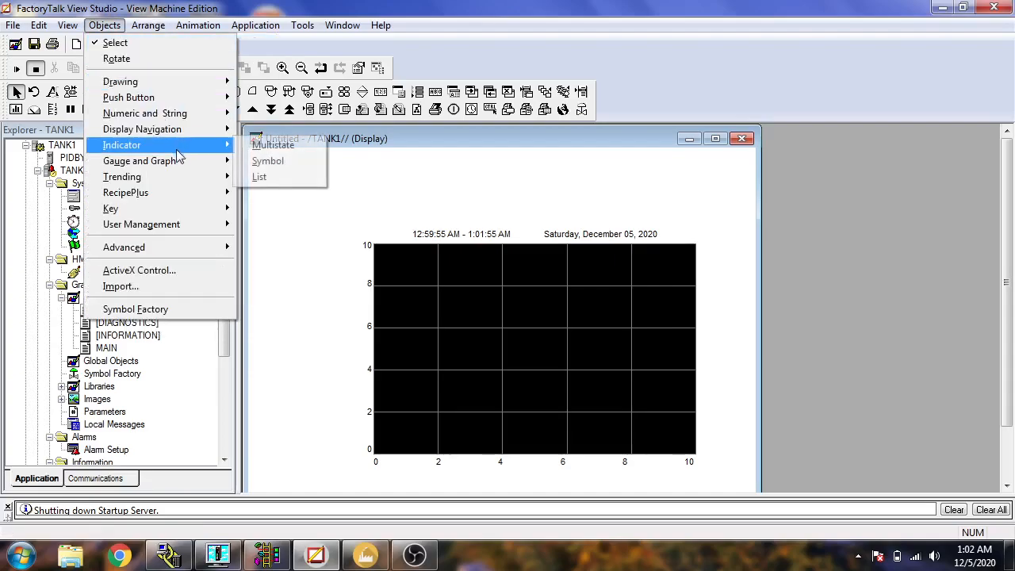
{"action": "mouse_move", "coordinate": [225, 106]}
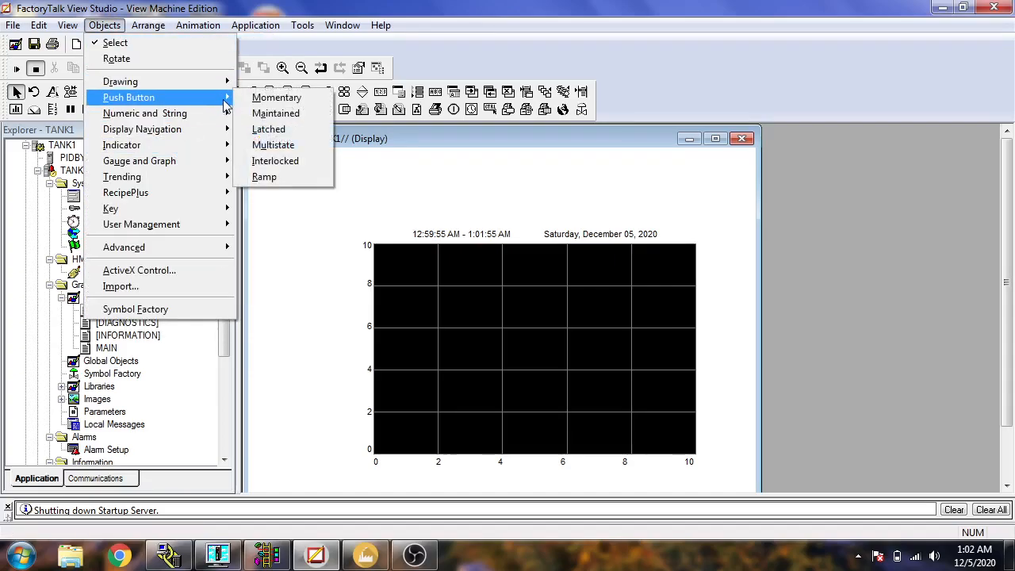
{"action": "mouse_move", "coordinate": [222, 129]}
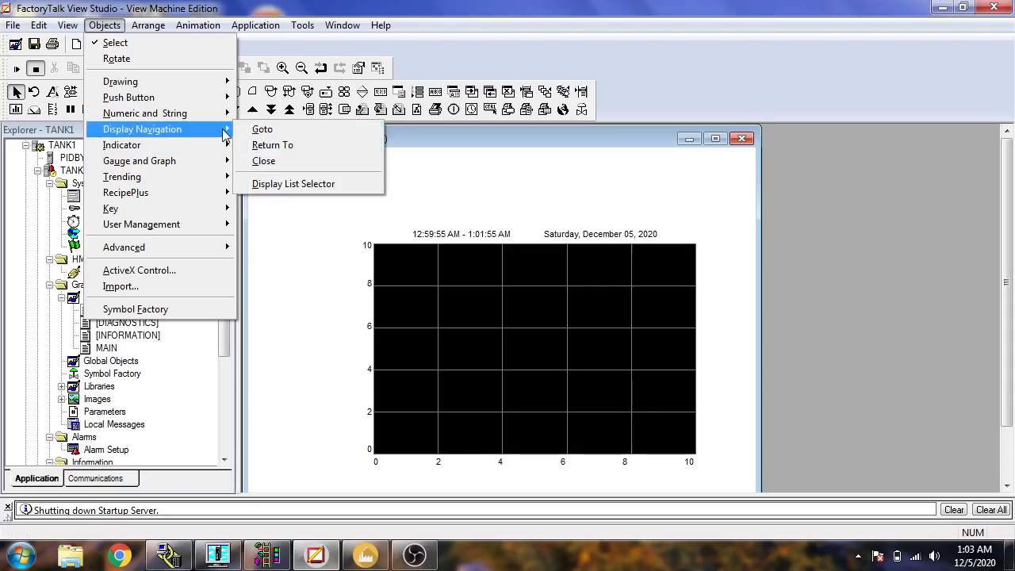
{"action": "mouse_move", "coordinate": [222, 150]}
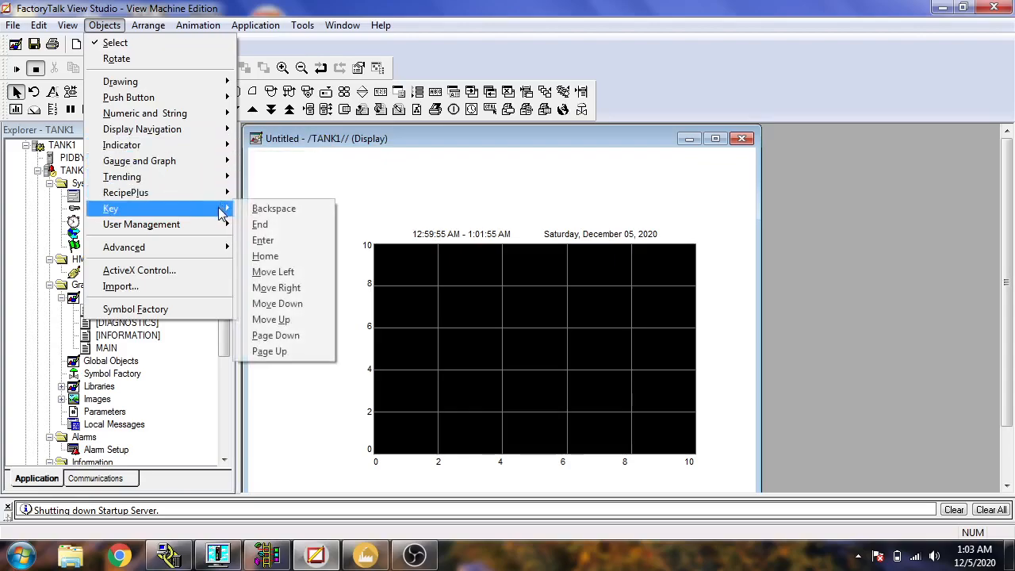
{"action": "mouse_move", "coordinate": [222, 226]}
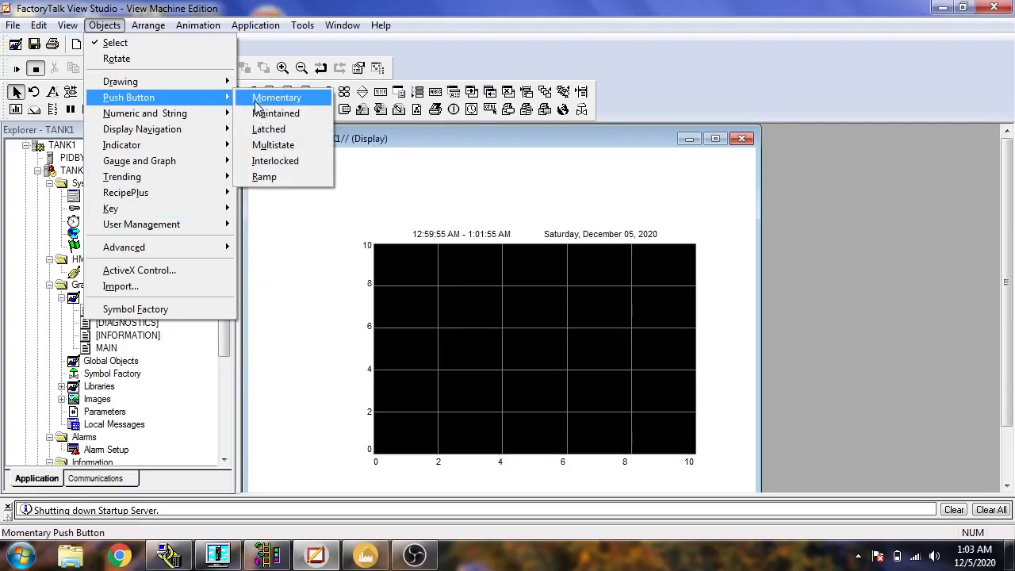
{"action": "left_click", "coordinate": [276, 98]}
{"action": "left_click_drag", "start_coordinate": [264, 159], "coordinate": [333, 218]}
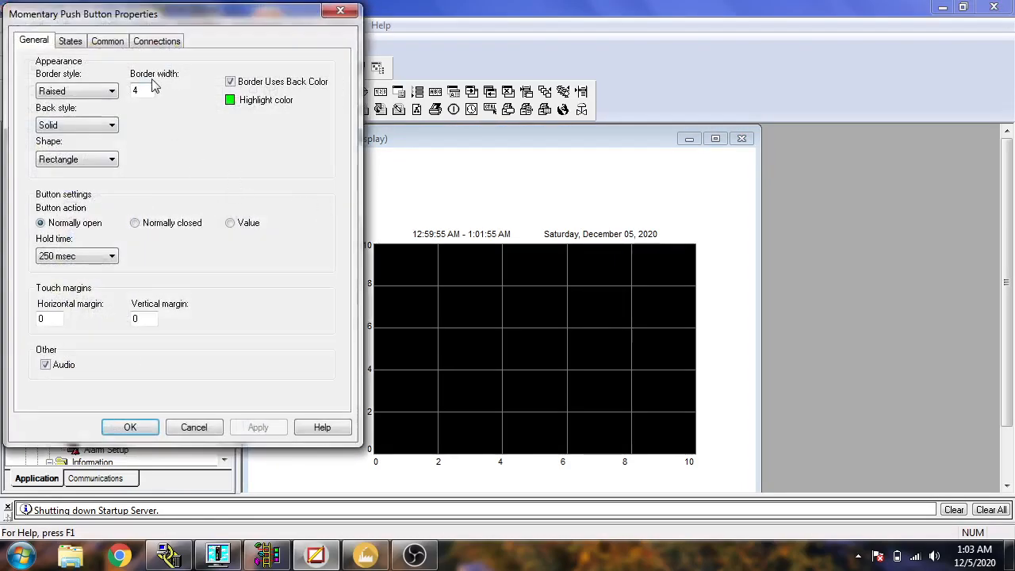
{"action": "left_click", "coordinate": [81, 44]}
{"action": "left_click", "coordinate": [107, 42]}
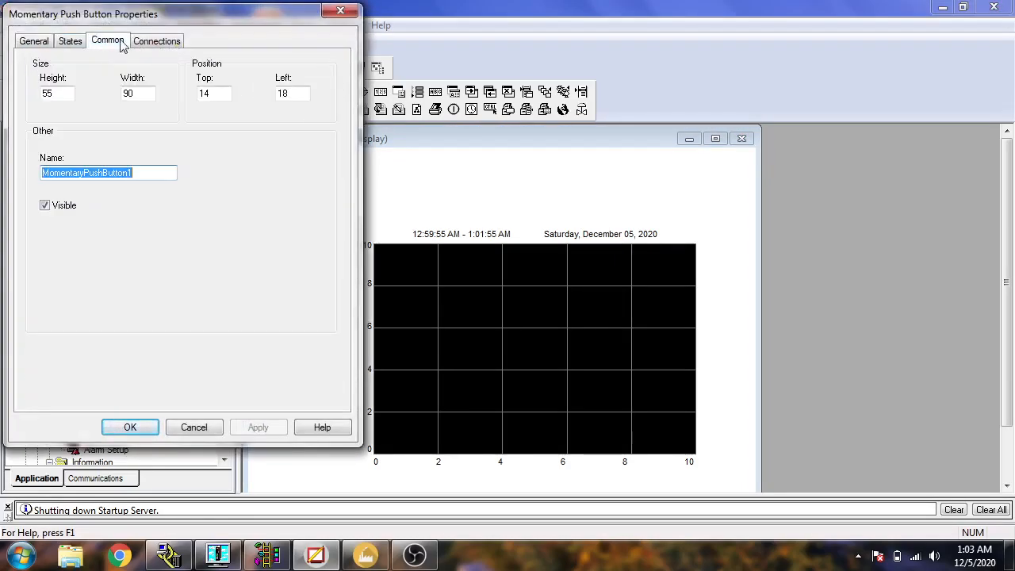
{"action": "left_click", "coordinate": [141, 44]}
{"action": "left_click", "coordinate": [340, 10]}
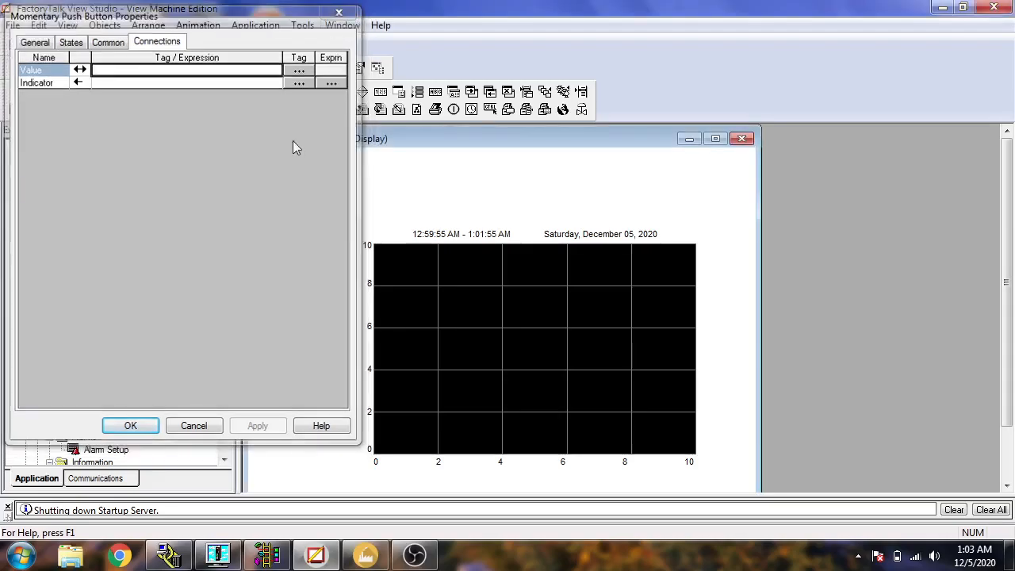
Paste the clipboard text into the display without localized strings.
{"action": "right_click", "coordinate": [292, 178]}
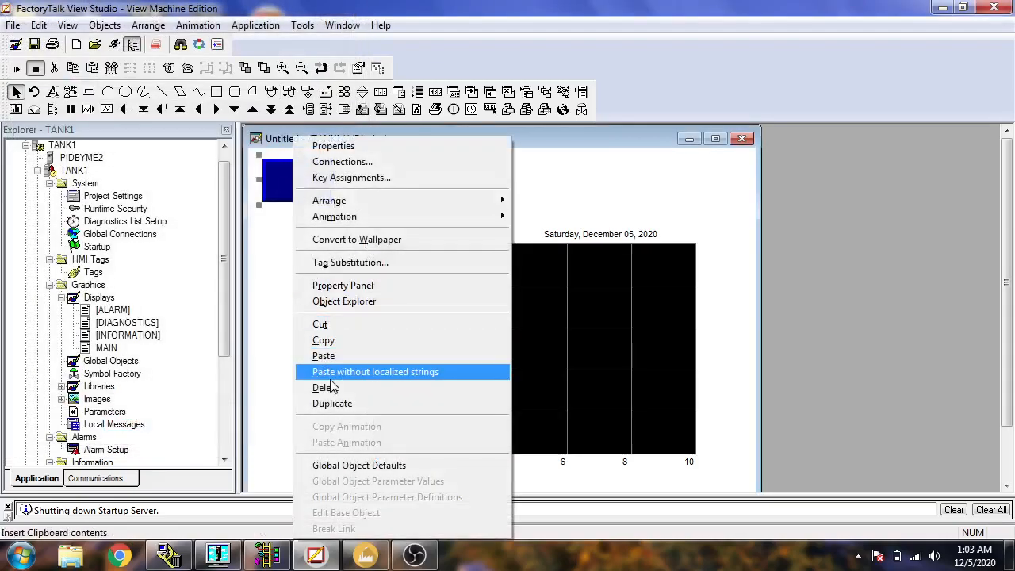
{"action": "left_click", "coordinate": [341, 372]}
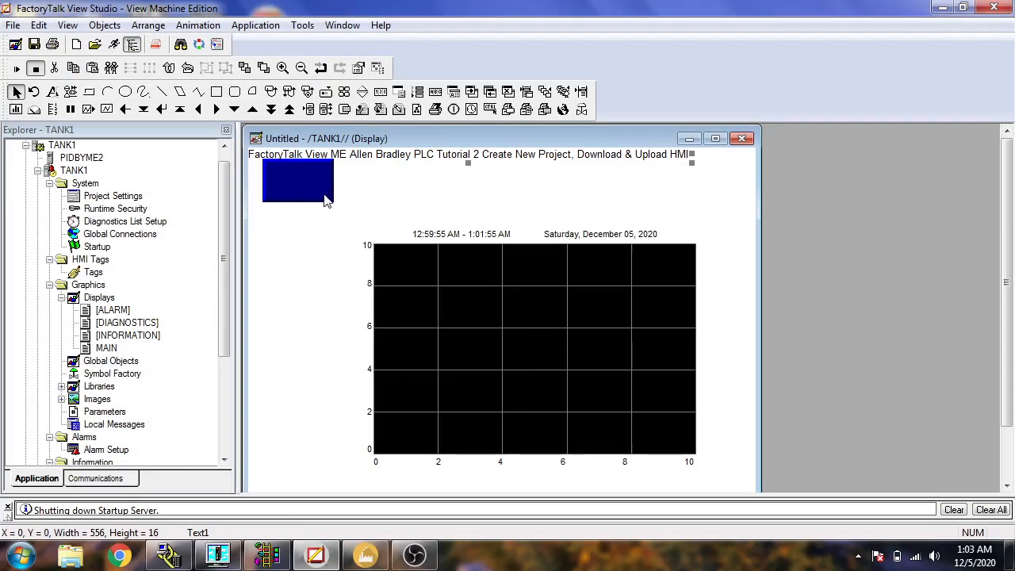
Delete the pasted text and the momentary push button from the display.
{"action": "key", "text": "Delete"}
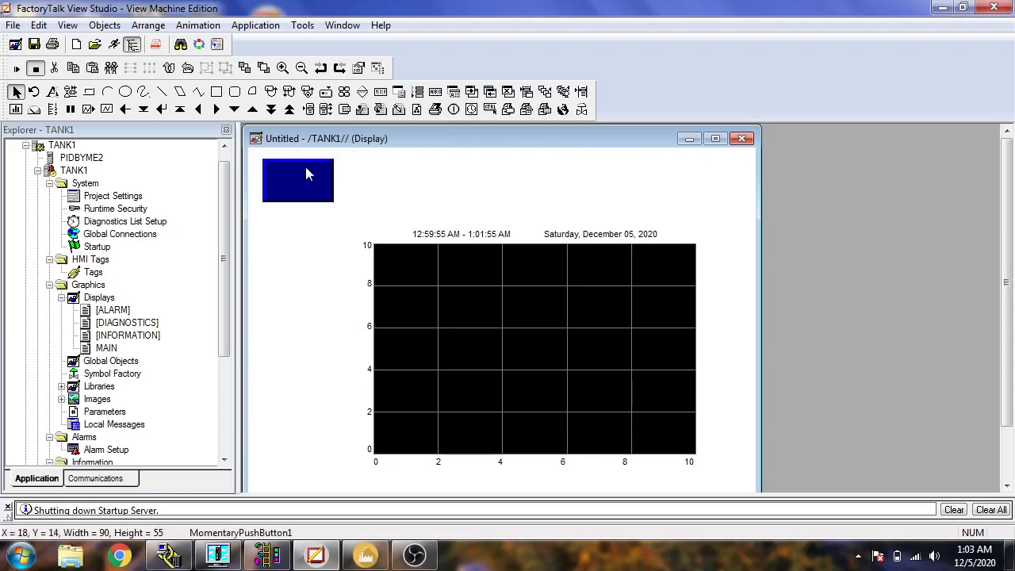
{"action": "right_click", "coordinate": [311, 170]}
{"action": "left_click", "coordinate": [358, 387]}
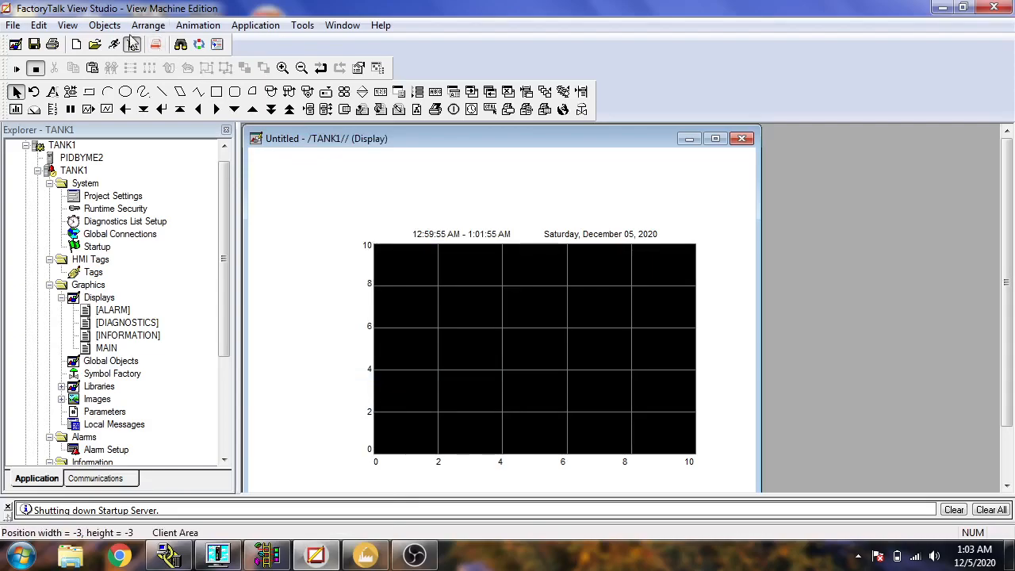
Draw a Goto Display button about 102 wide and 39 high in the display's upper-left corner, leaving its target display unset.
{"action": "left_click", "coordinate": [104, 25]}
{"action": "mouse_move", "coordinate": [148, 25]}
{"action": "mouse_move", "coordinate": [106, 25]}
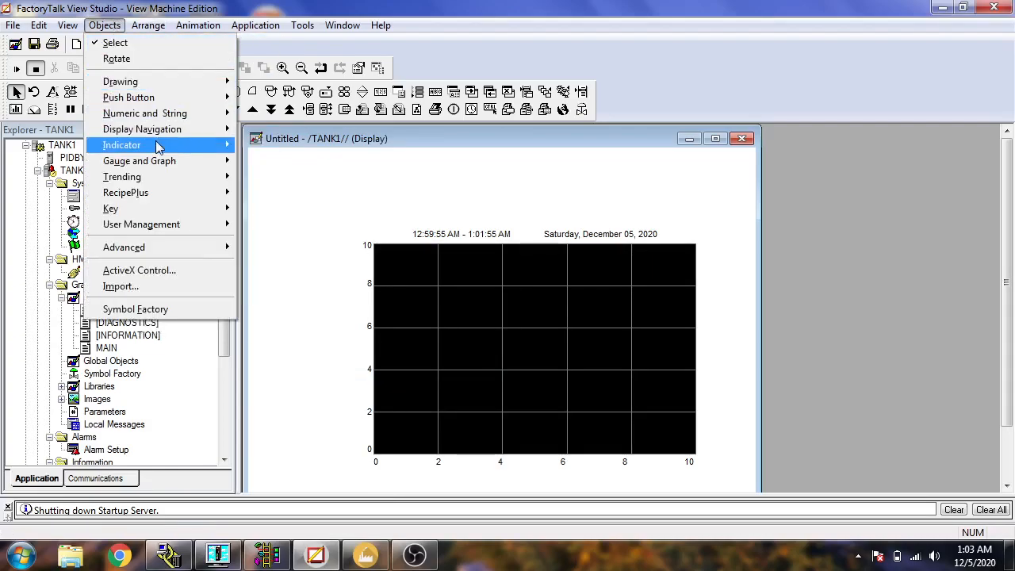
{"action": "left_click", "coordinate": [260, 130]}
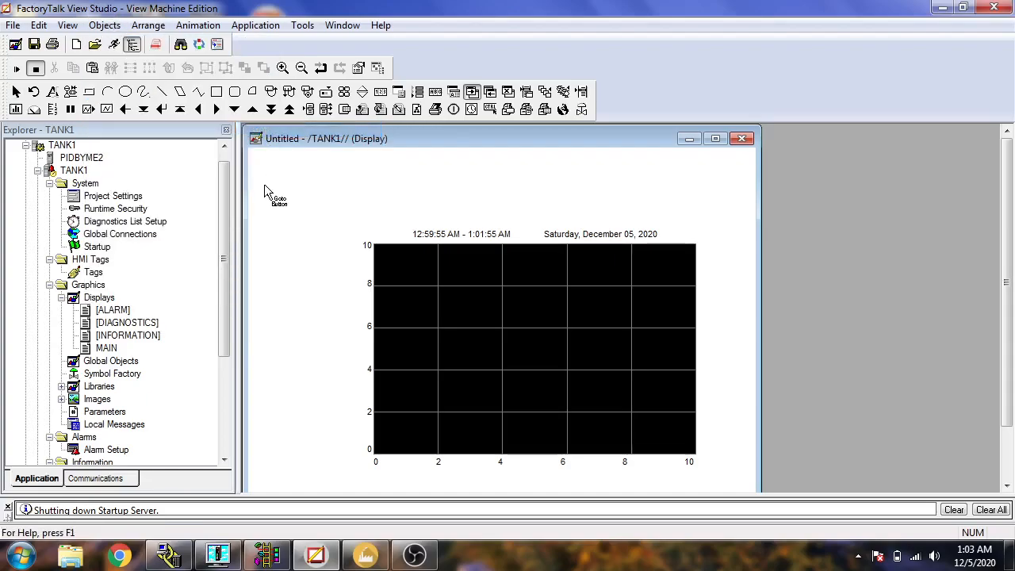
{"action": "left_click_drag", "start_coordinate": [288, 198], "coordinate": [341, 204]}
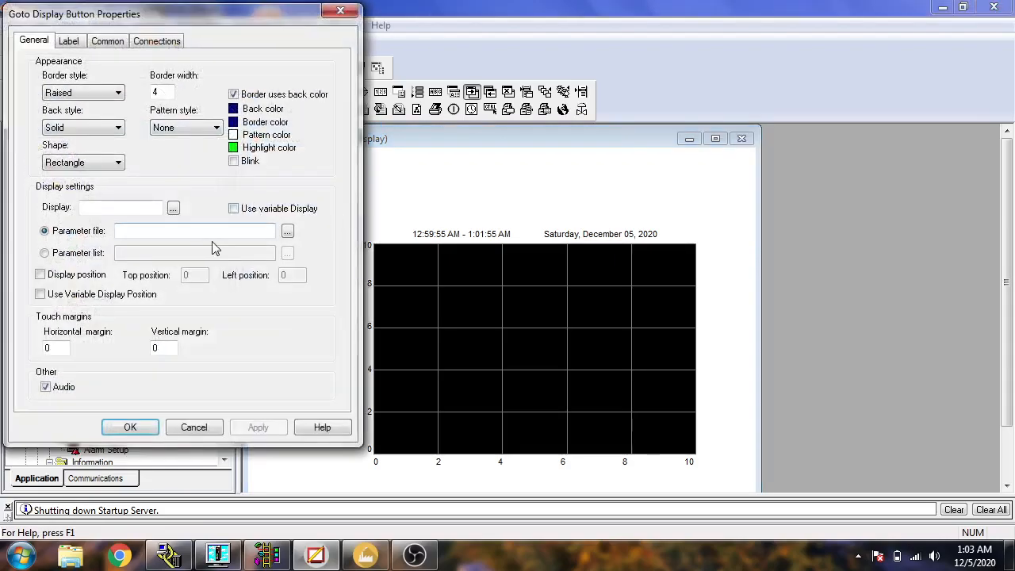
{"action": "left_click", "coordinate": [173, 207]}
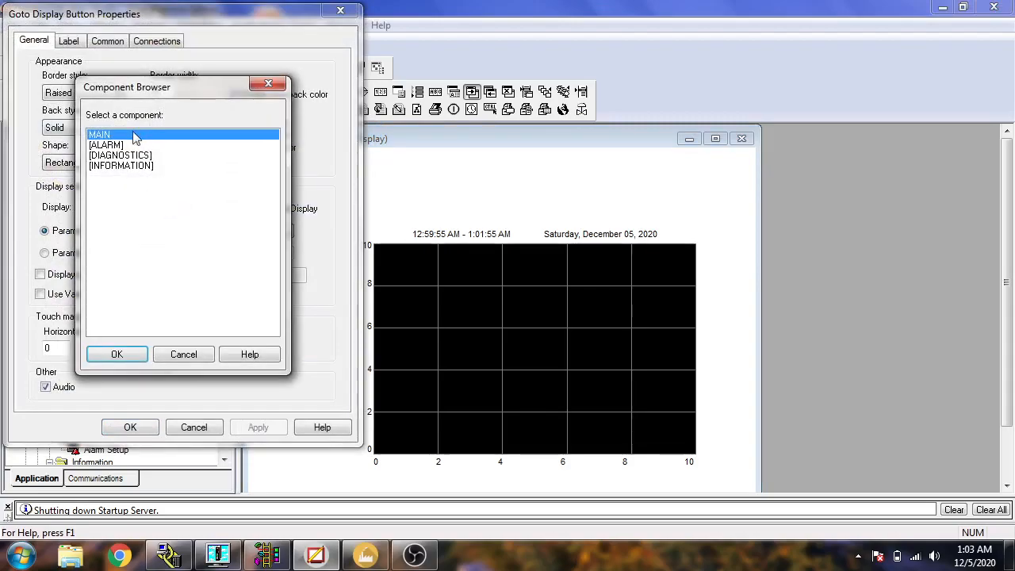
{"action": "left_click", "coordinate": [203, 356]}
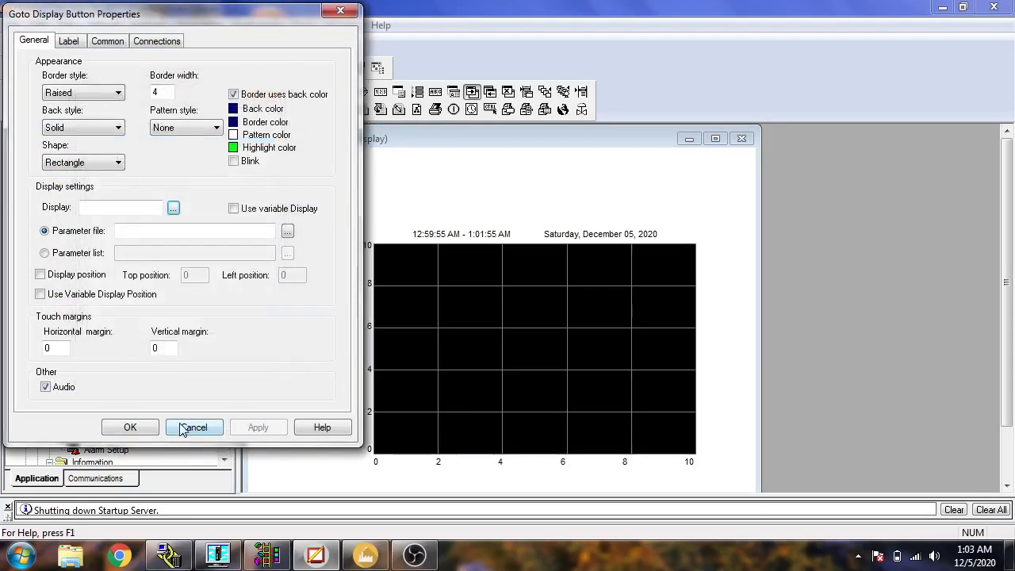
{"action": "left_click", "coordinate": [191, 427]}
Save the new display with the component name Trend.
{"action": "left_click", "coordinate": [35, 44]}
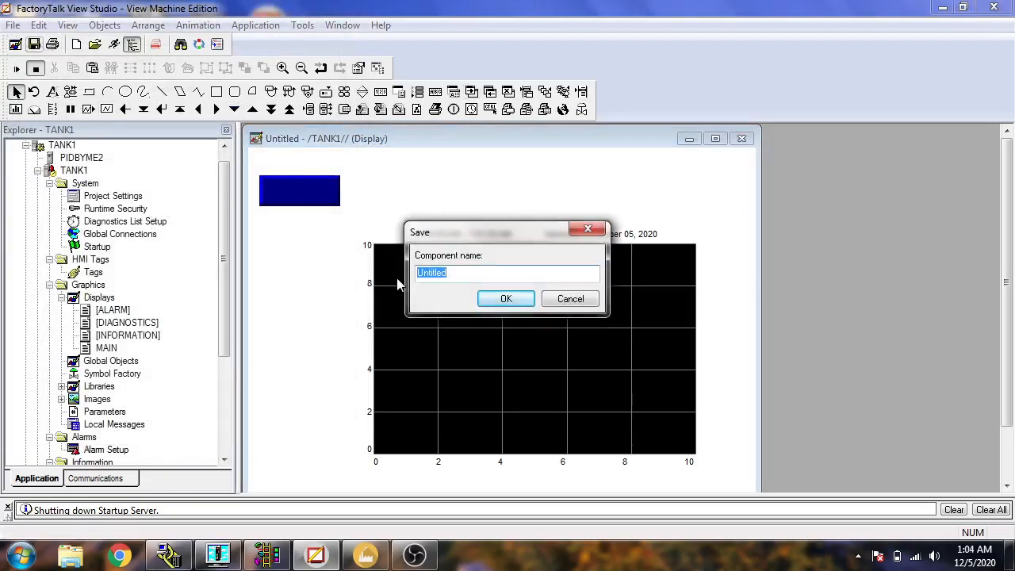
{"action": "type", "text": "Trend"}
{"action": "left_click", "coordinate": [521, 298]}
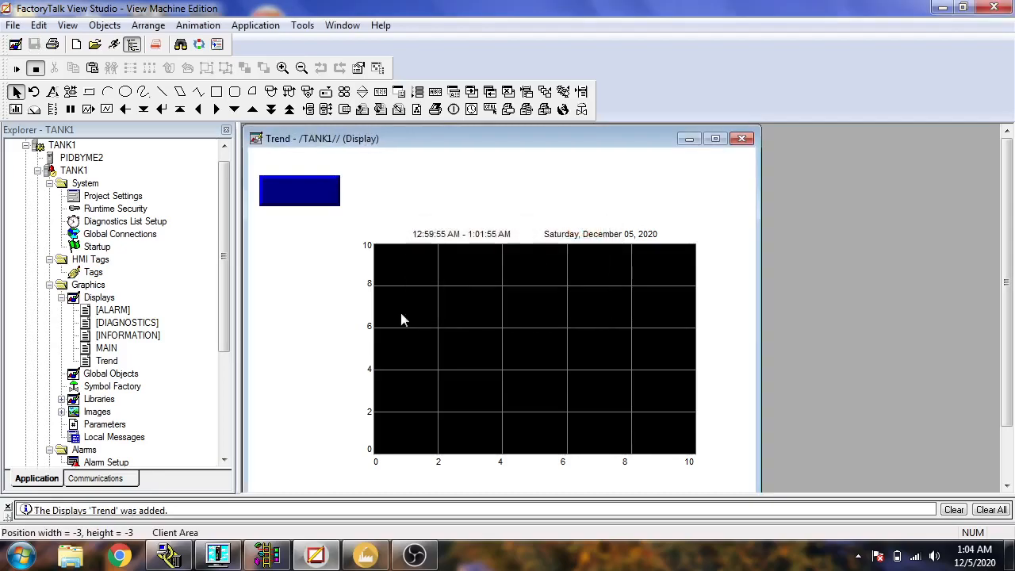
Set the Goto Display button's target display to Trend, leaving the parameter file empty.
{"action": "double_click", "coordinate": [324, 187]}
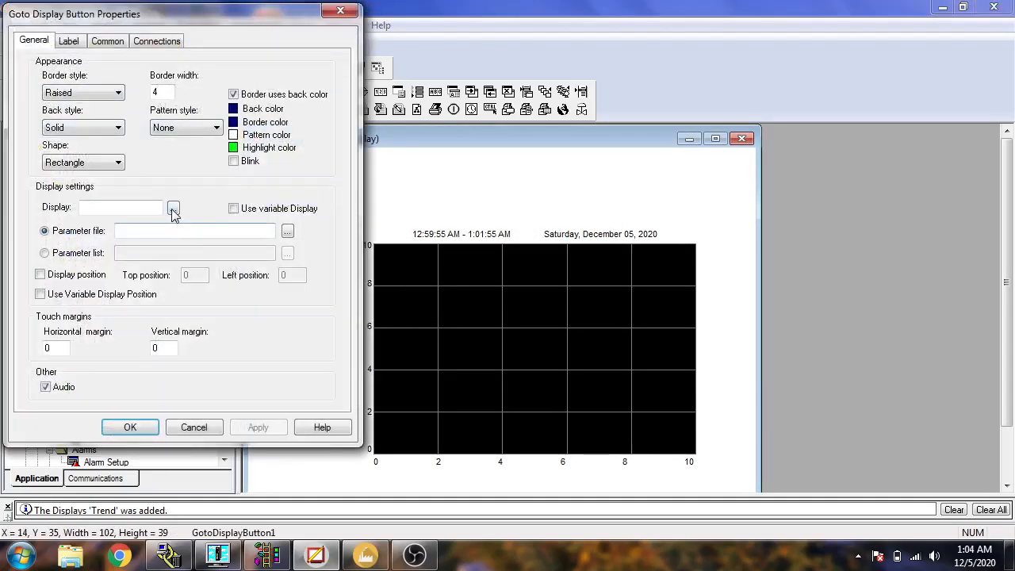
{"action": "left_click", "coordinate": [175, 208]}
{"action": "left_click", "coordinate": [111, 145]}
{"action": "left_click", "coordinate": [117, 353]}
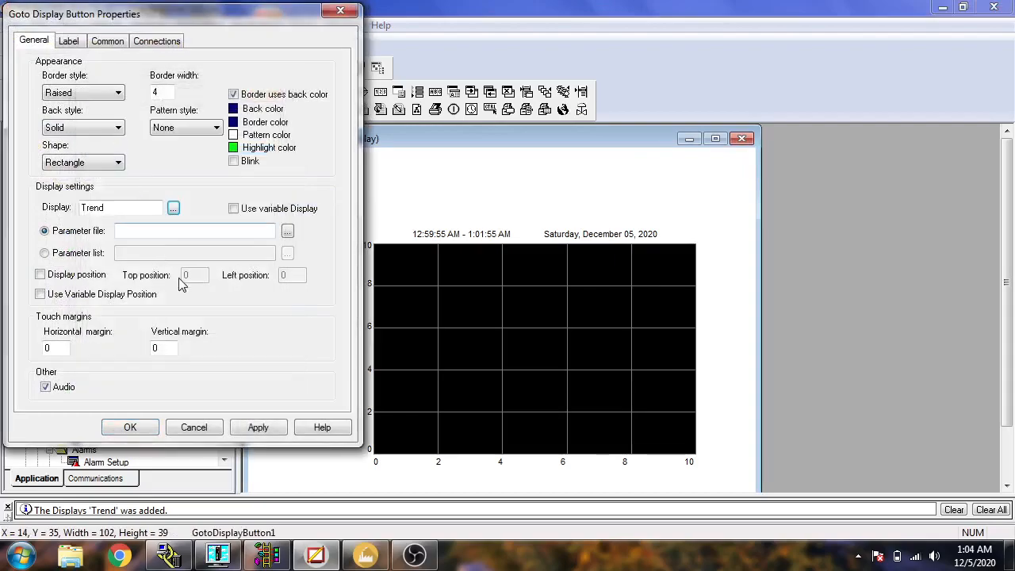
{"action": "left_click", "coordinate": [287, 231]}
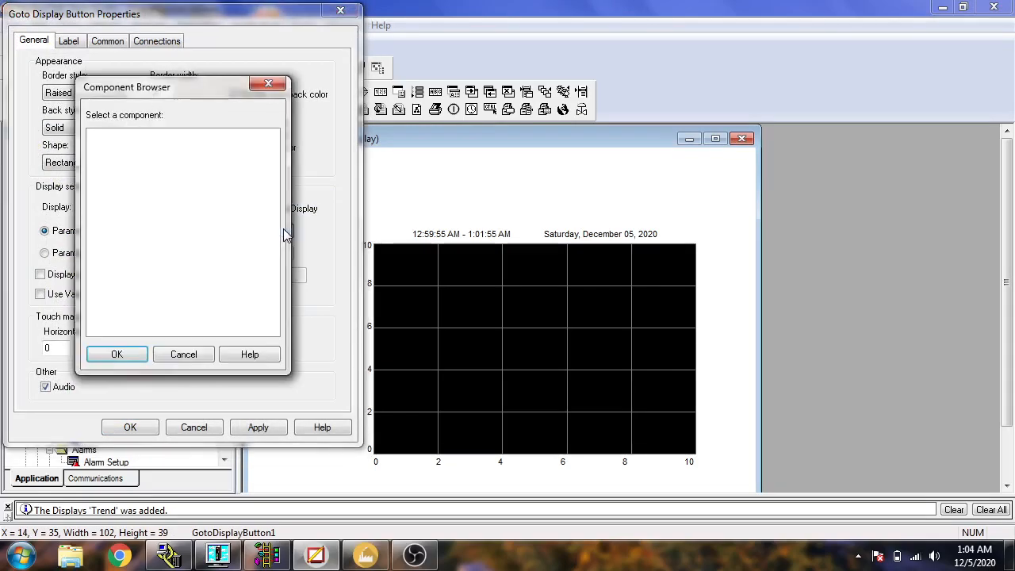
{"action": "left_click", "coordinate": [187, 356]}
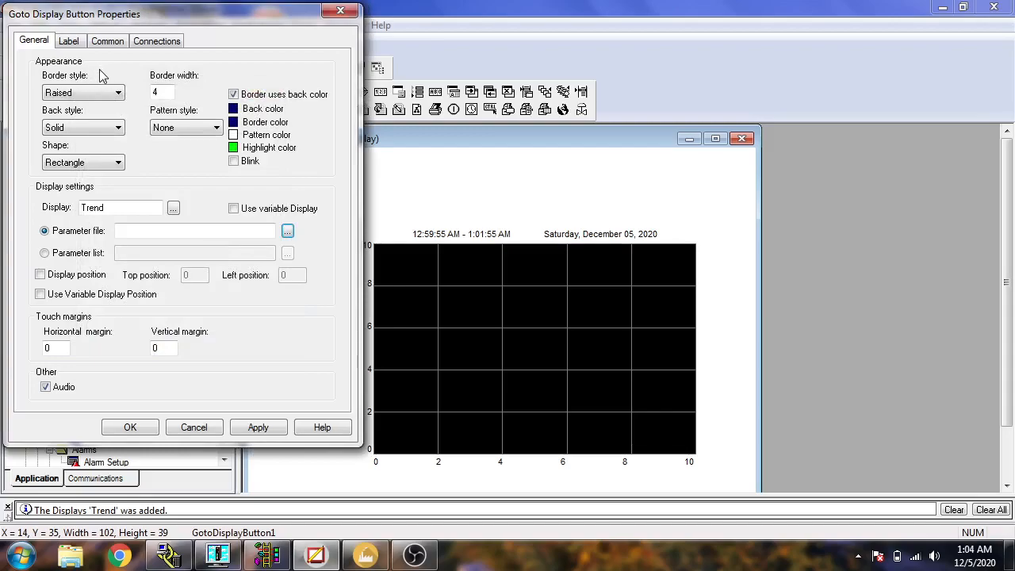
Caption the Goto Display button "Trend" and confirm its properties.
{"action": "left_click", "coordinate": [70, 41]}
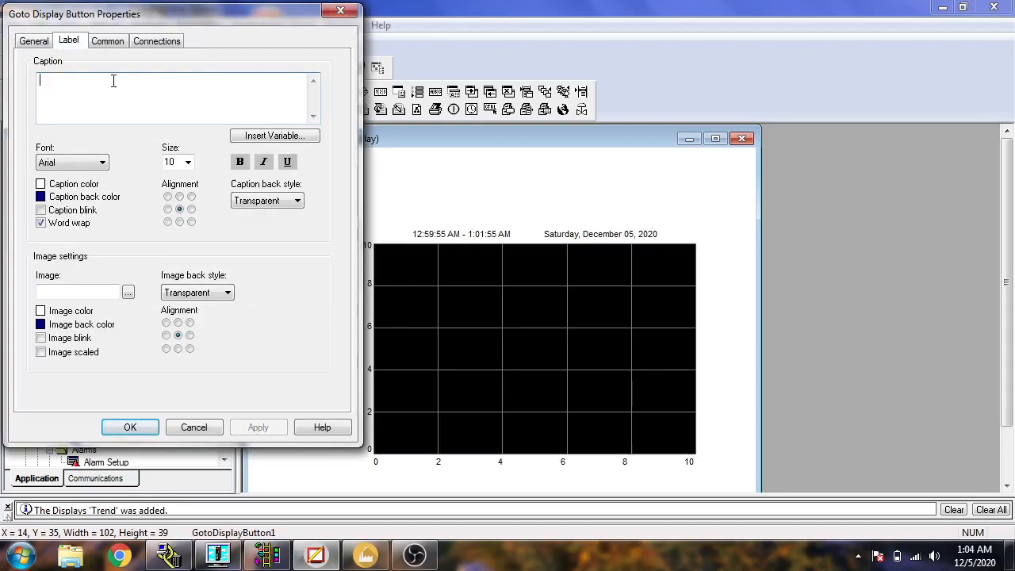
{"action": "type", "text": "R"}
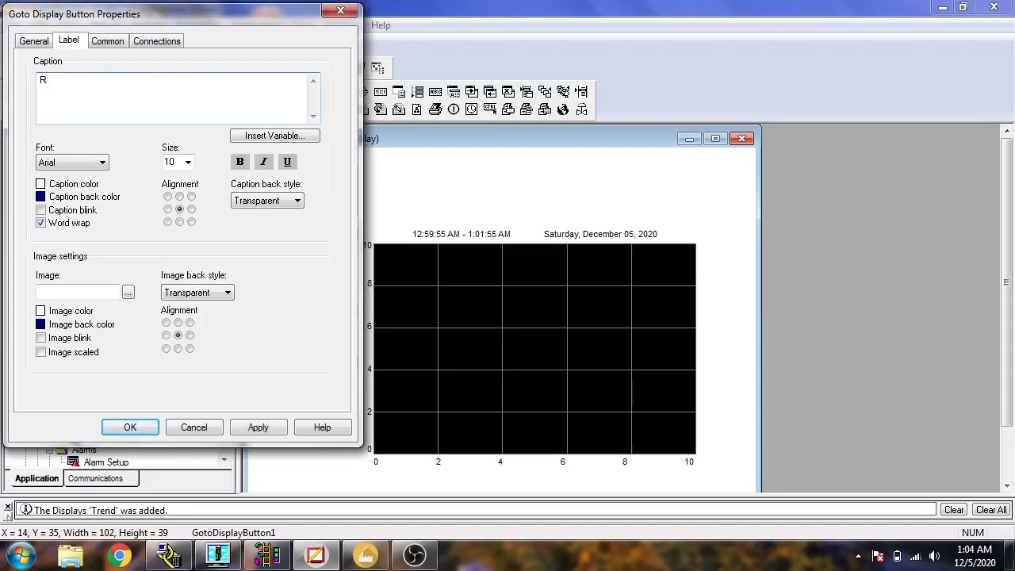
{"action": "key", "text": "BackSpace"}
{"action": "left_click", "coordinate": [34, 45]}
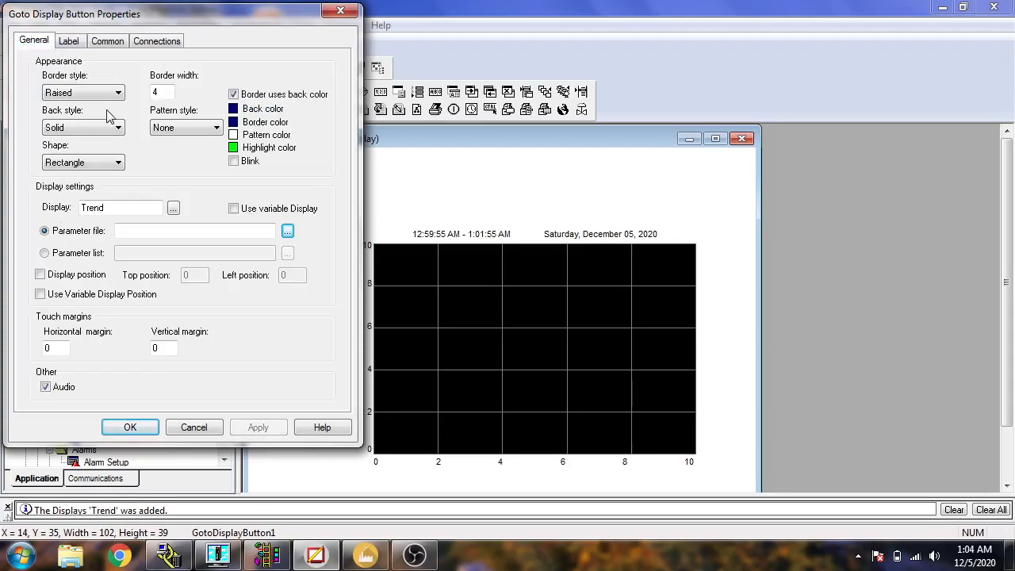
{"action": "left_click", "coordinate": [130, 428]}
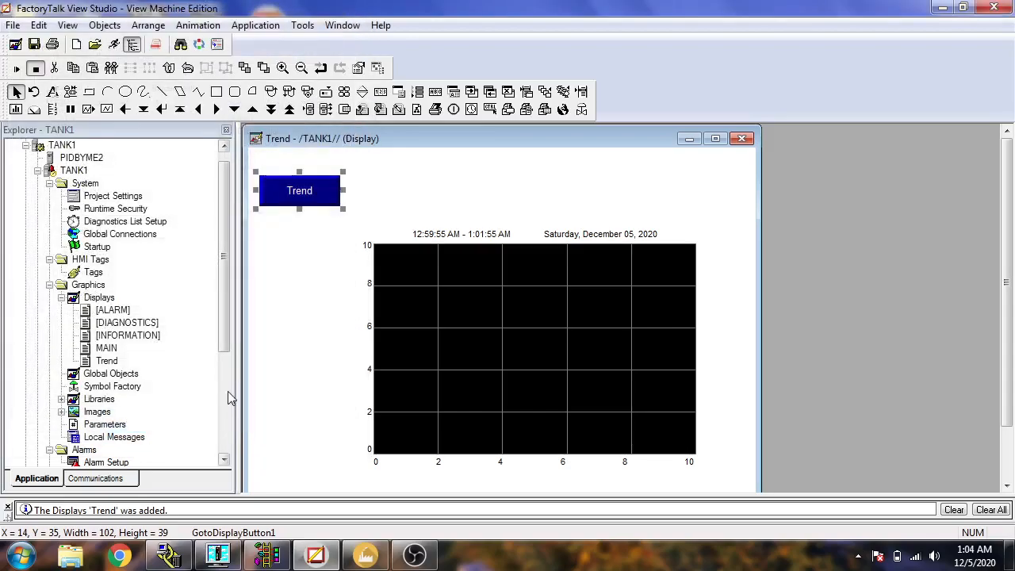
Copy the Trend button into the MAIN display and place it below the green setpoint panel, keeping its display settings.
{"action": "right_click", "coordinate": [309, 199]}
{"action": "left_click", "coordinate": [352, 339]}
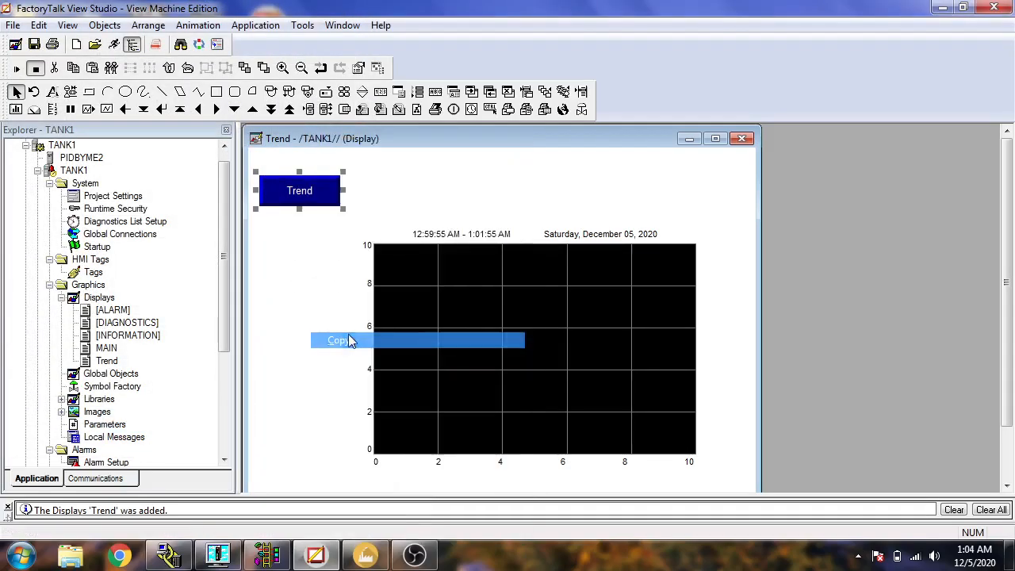
{"action": "double_click", "coordinate": [115, 349]}
{"action": "right_click", "coordinate": [283, 426]}
{"action": "left_click", "coordinate": [317, 274]}
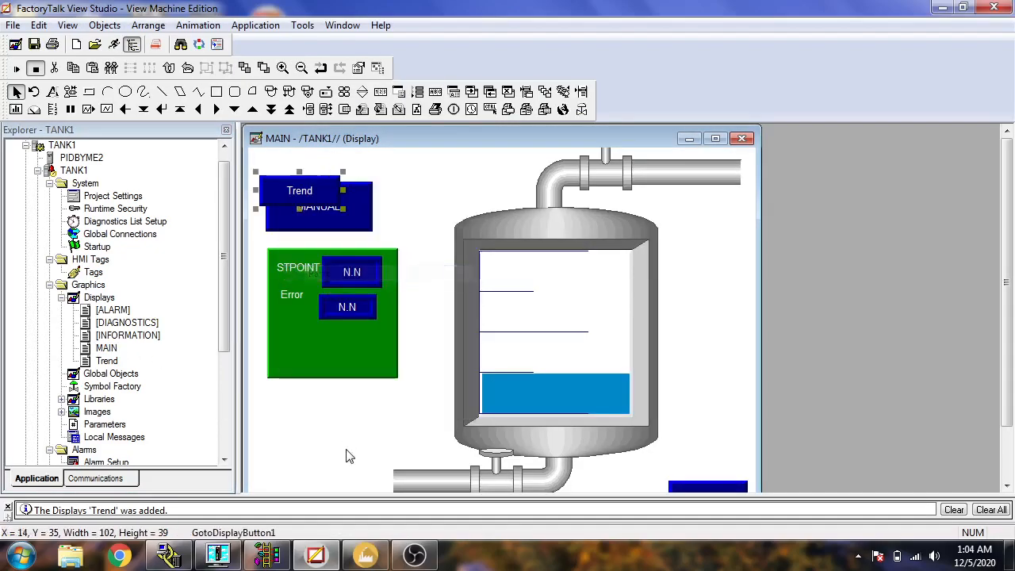
{"action": "left_click_drag", "start_coordinate": [323, 192], "coordinate": [330, 407]}
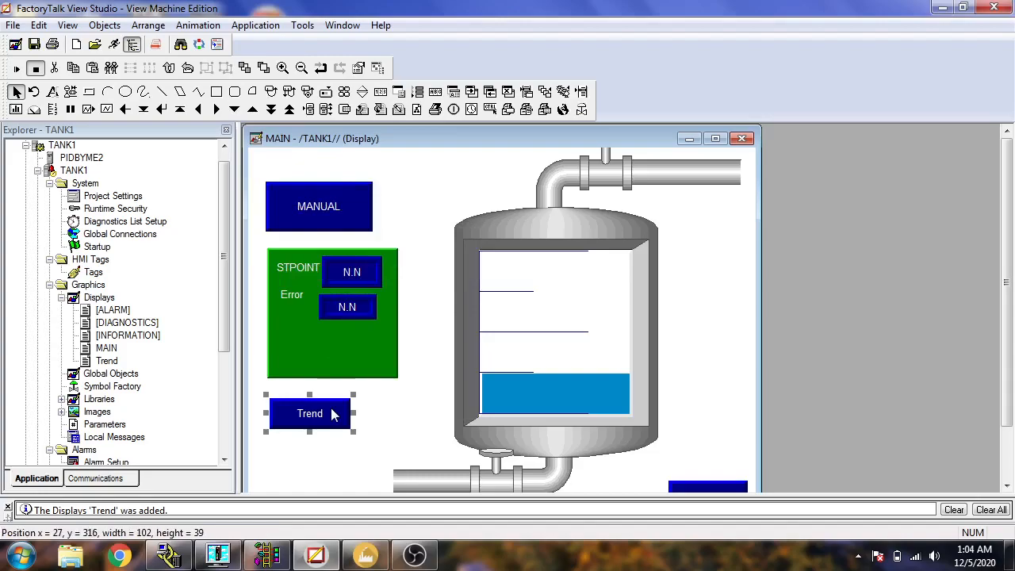
{"action": "double_click", "coordinate": [330, 407]}
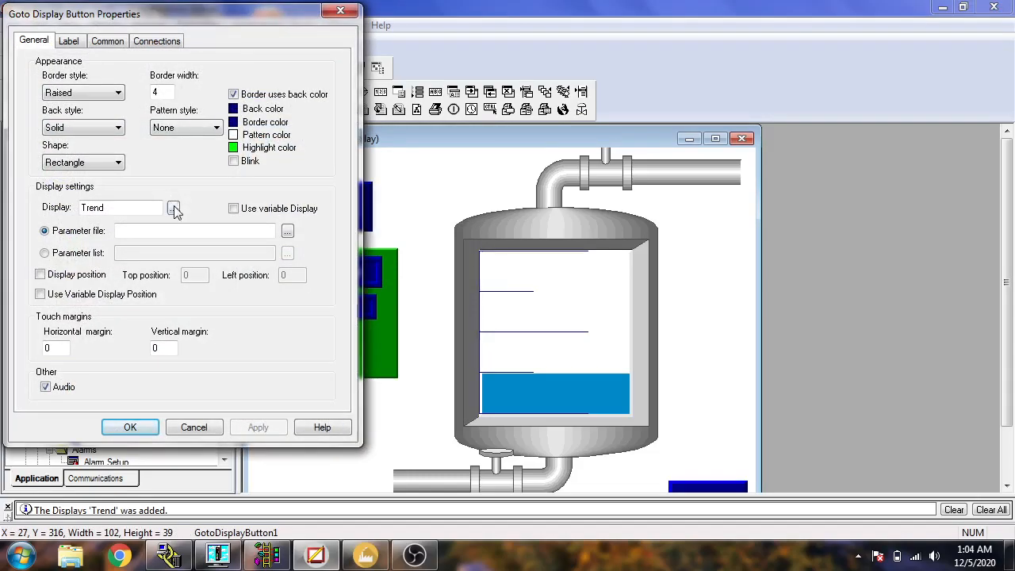
{"action": "left_click", "coordinate": [287, 232]}
{"action": "left_click", "coordinate": [185, 357]}
{"action": "left_click", "coordinate": [150, 426]}
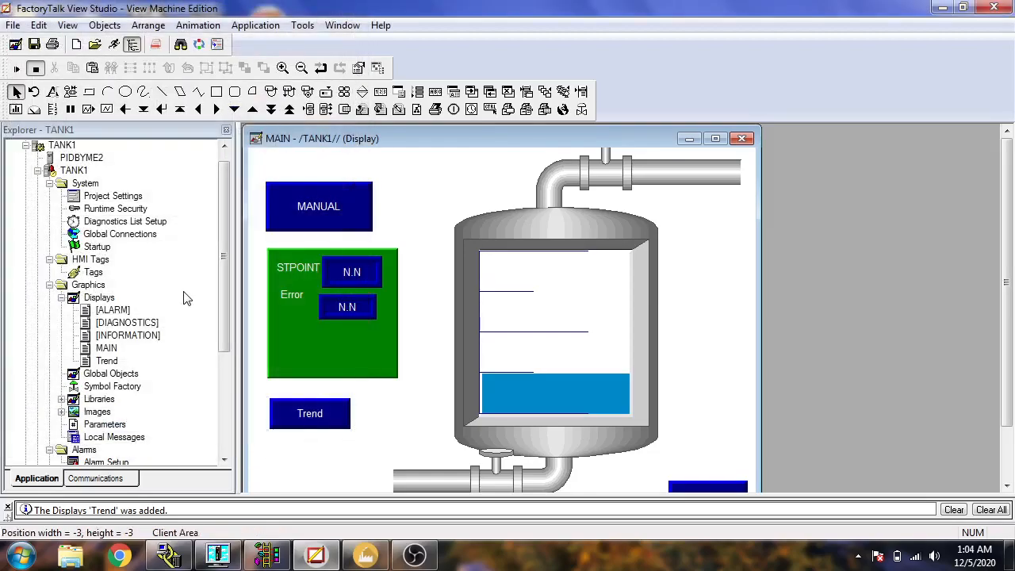
In the Trend display, change the Goto Display button's target display to MAIN.
{"action": "double_click", "coordinate": [107, 360]}
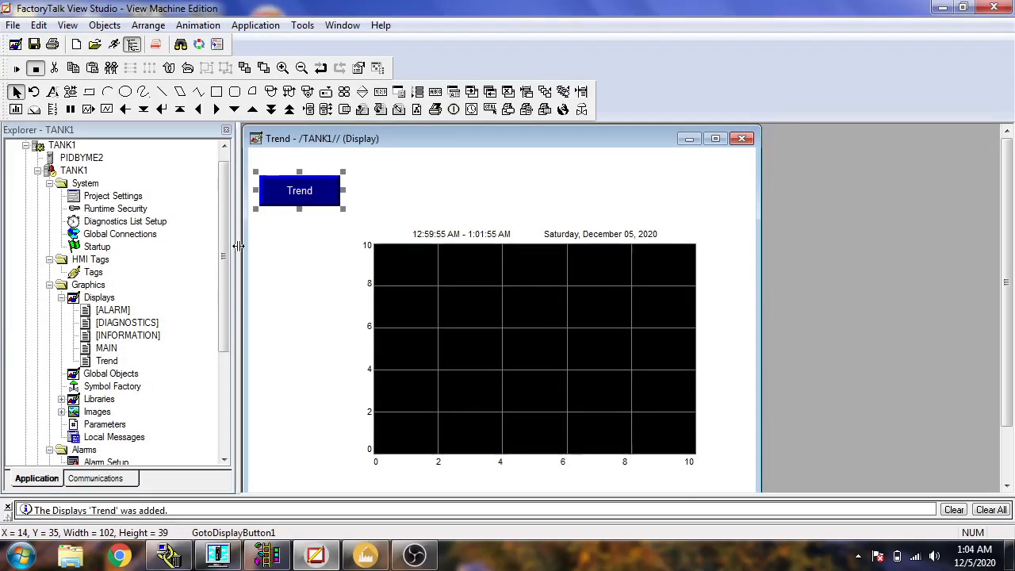
{"action": "double_click", "coordinate": [306, 198]}
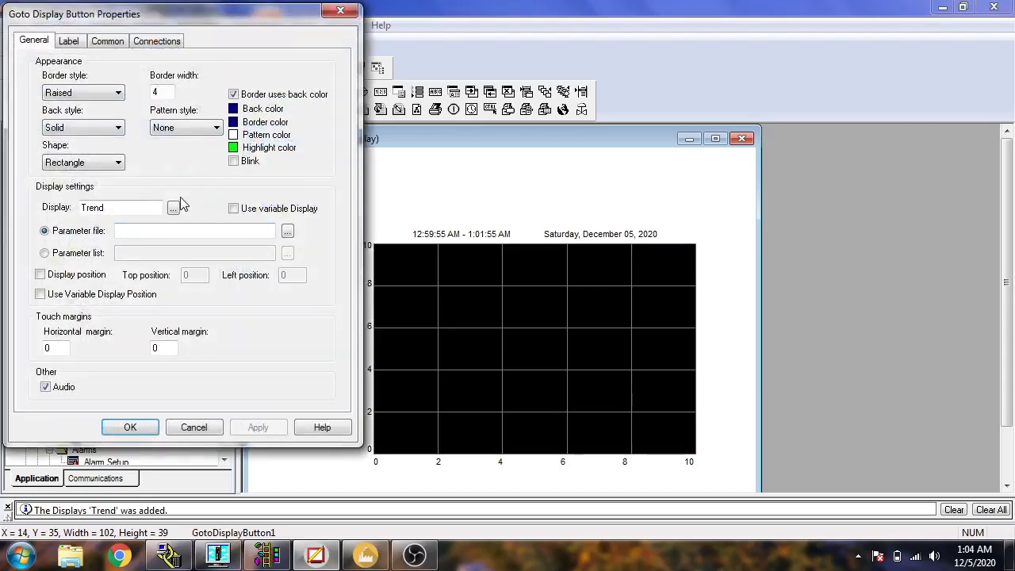
{"action": "left_click", "coordinate": [174, 207]}
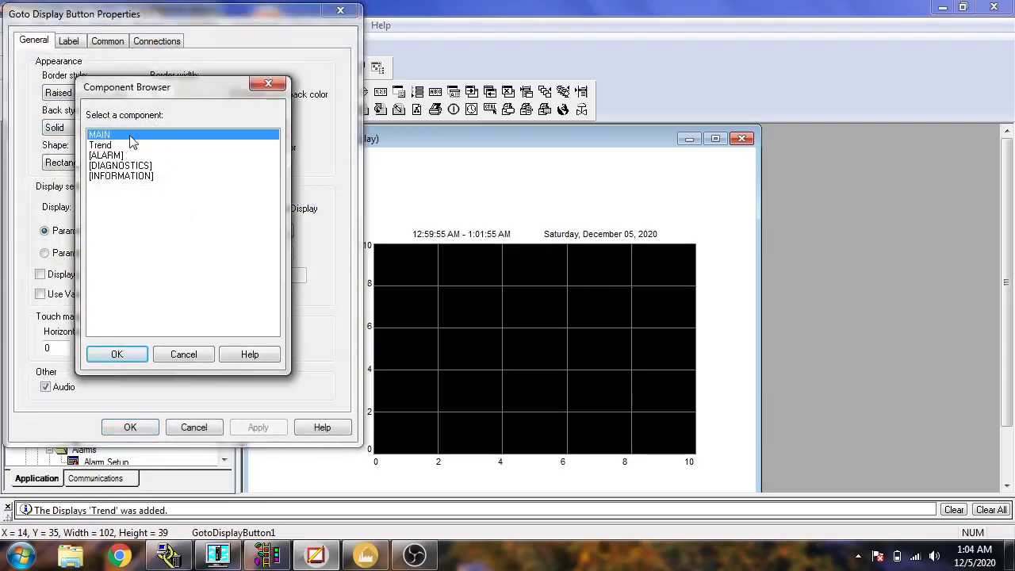
{"action": "double_click", "coordinate": [133, 141]}
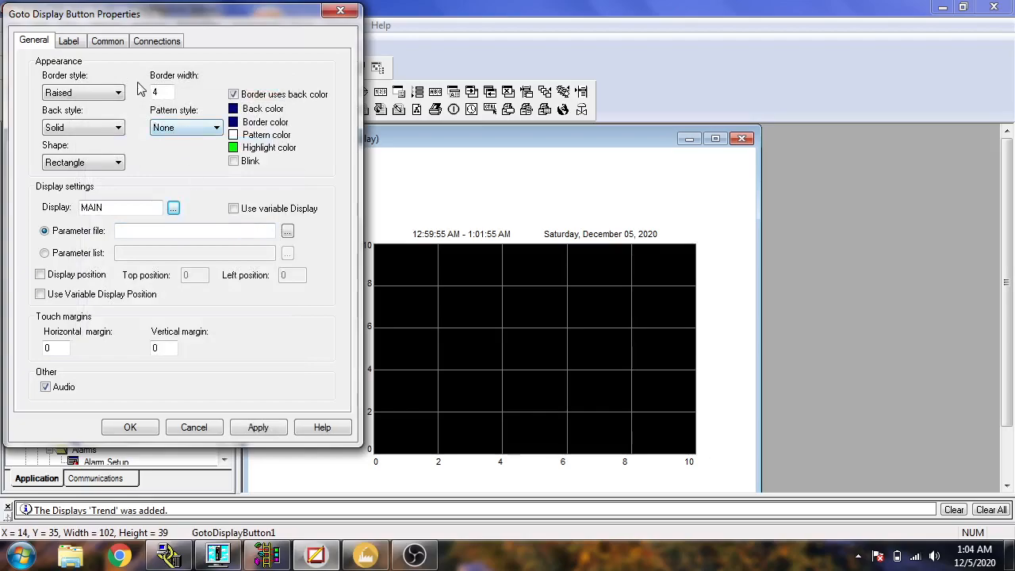
Caption the Trend display's button "Main" and apply its properties.
{"action": "left_click_drag", "start_coordinate": [92, 89], "coordinate": [9, 89]}
{"action": "type", "text": "M"}
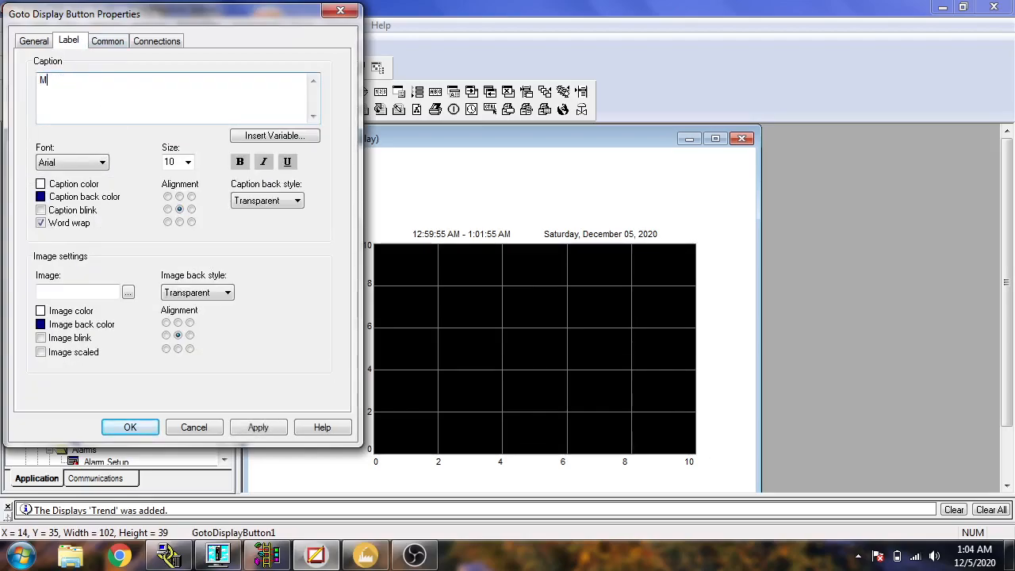
{"action": "type", "text": "ain"}
{"action": "left_click", "coordinate": [256, 432]}
{"action": "left_click", "coordinate": [130, 427]}
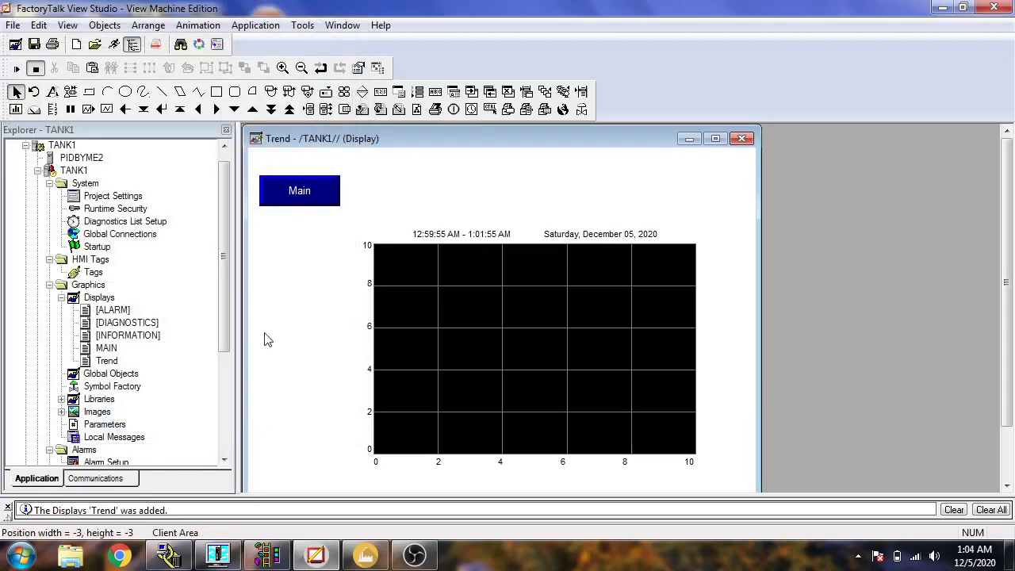
Save the changes to both the Trend and MAIN displays.
{"action": "left_click", "coordinate": [34, 44]}
{"action": "double_click", "coordinate": [109, 348]}
{"action": "left_click", "coordinate": [34, 45]}
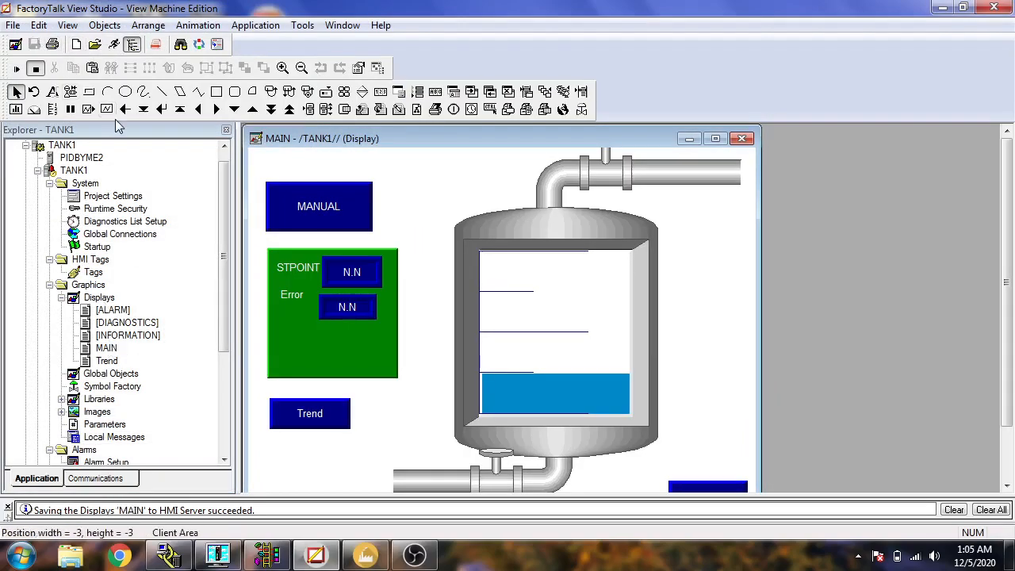
Test run the application, switch to the Trend display and back to MAIN with the navigation buttons, and shut the runtime down.
{"action": "left_click", "coordinate": [118, 45]}
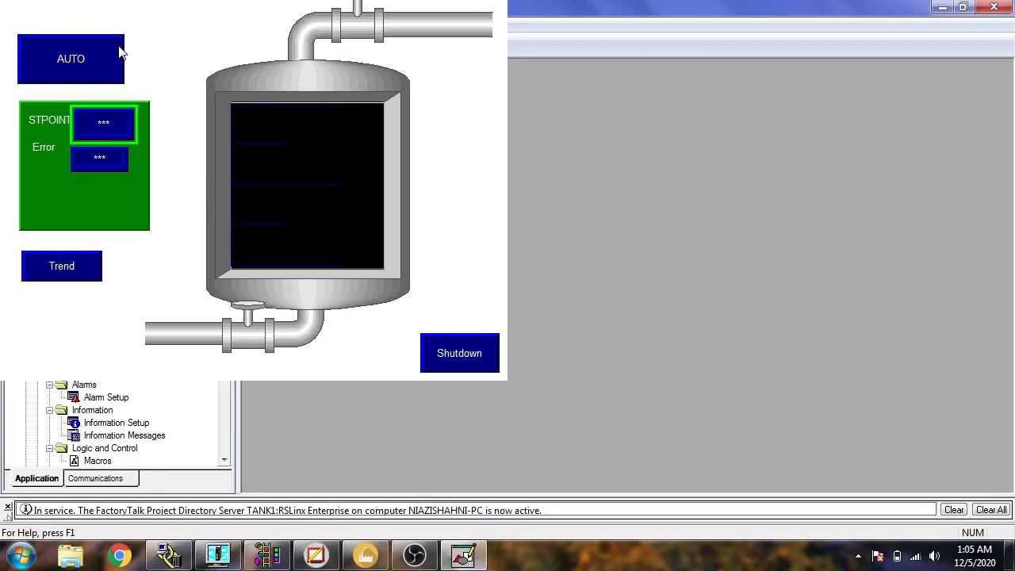
{"action": "left_click", "coordinate": [86, 271]}
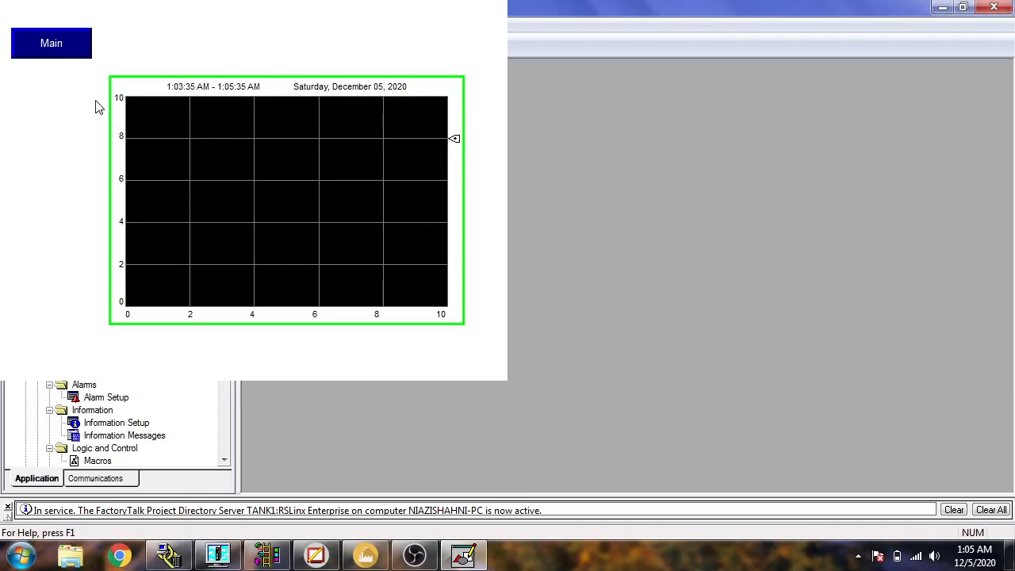
{"action": "left_click", "coordinate": [66, 46]}
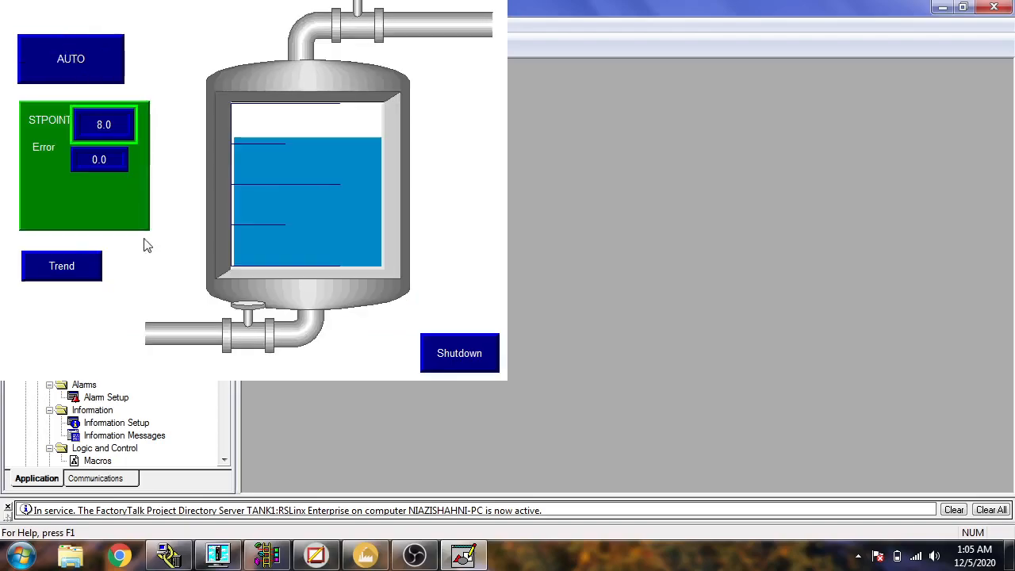
{"action": "left_click", "coordinate": [437, 353]}
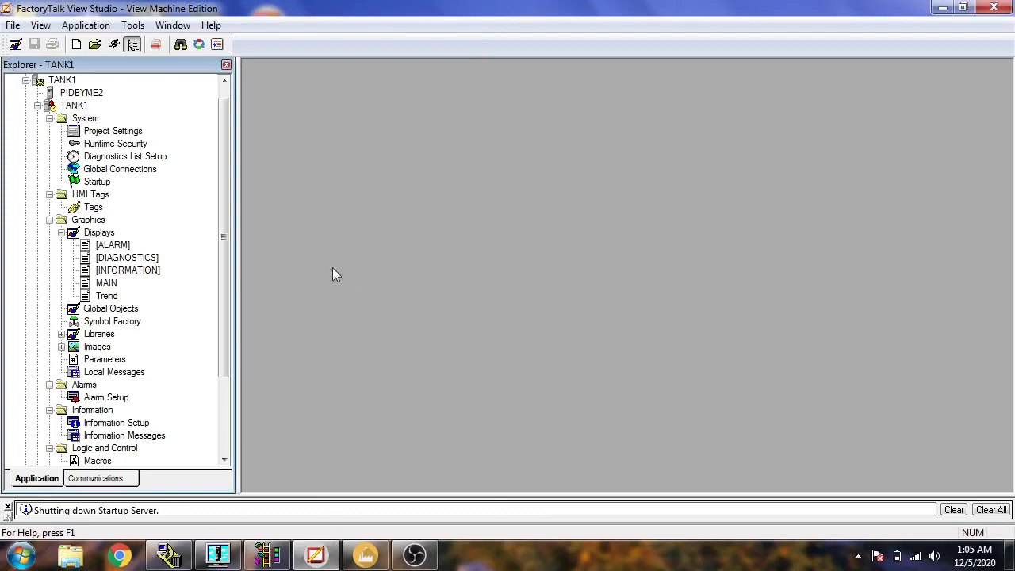
Set the Trend display's trend object to the Standard chart style, apply the properties, and save the display.
{"action": "left_click", "coordinate": [113, 298]}
{"action": "double_click", "coordinate": [114, 298]}
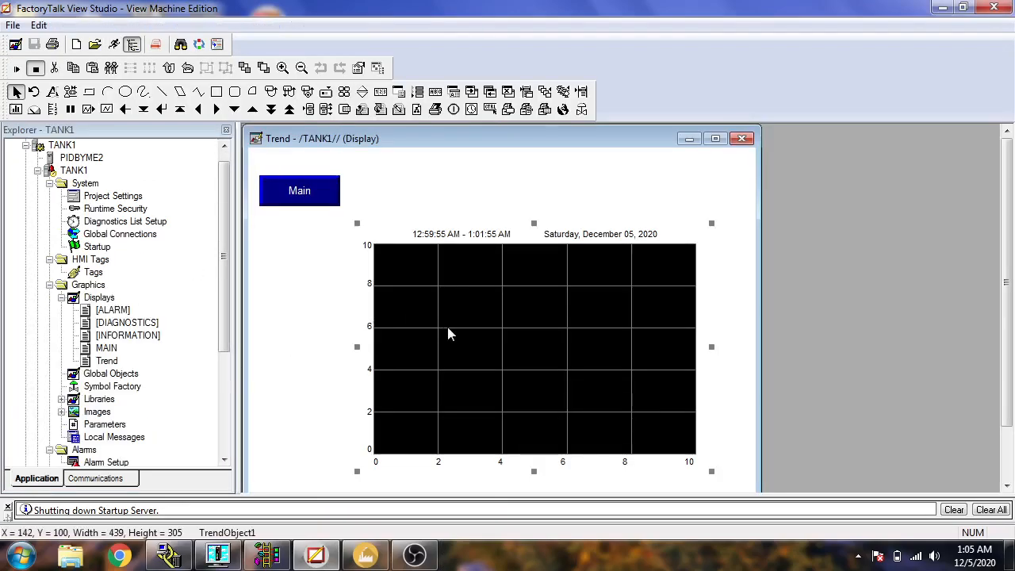
{"action": "double_click", "coordinate": [447, 327]}
{"action": "left_click", "coordinate": [75, 133]}
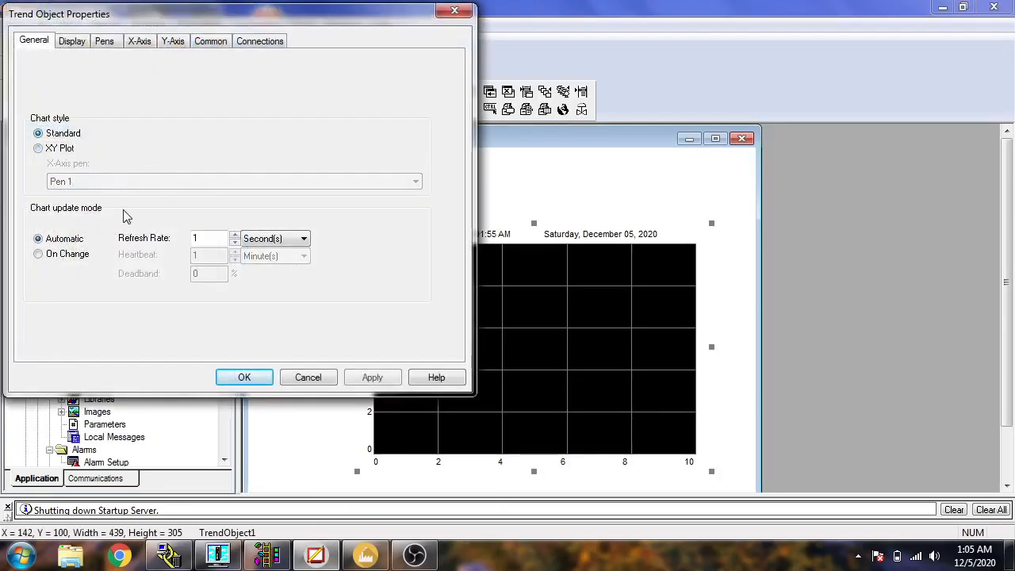
{"action": "left_click", "coordinate": [370, 378]}
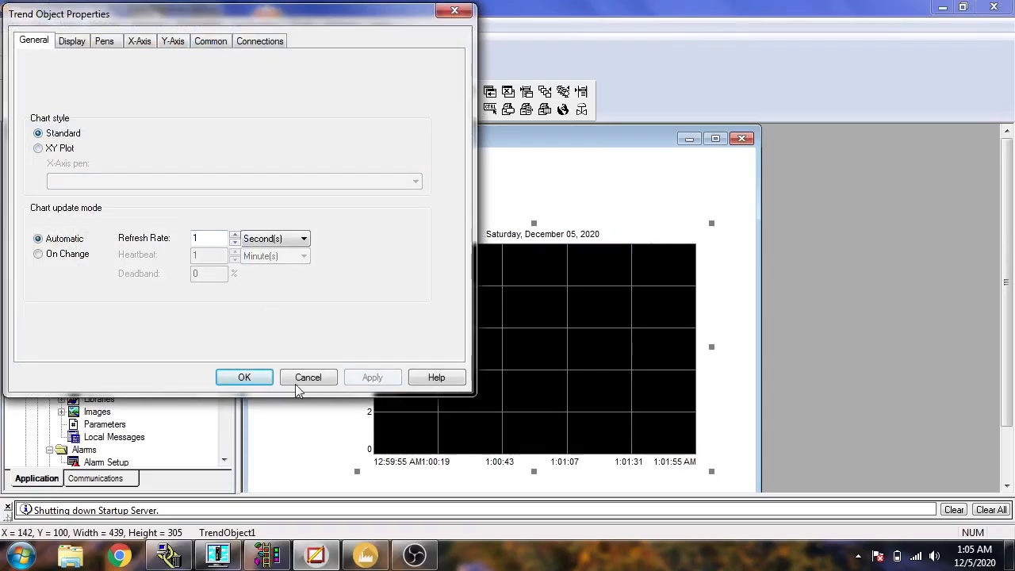
{"action": "left_click", "coordinate": [256, 375]}
{"action": "left_click", "coordinate": [333, 394]}
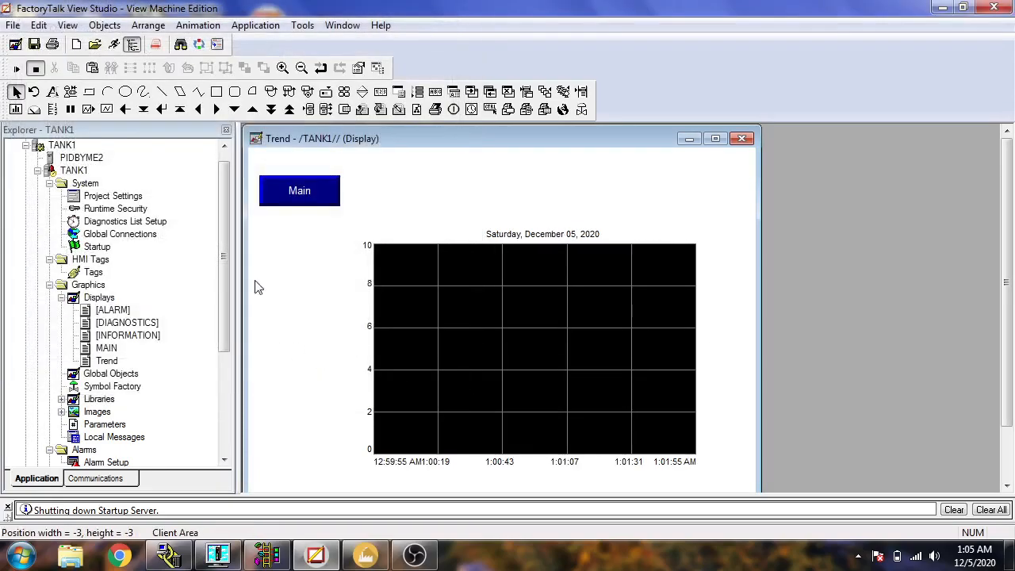
{"action": "left_click", "coordinate": [34, 45]}
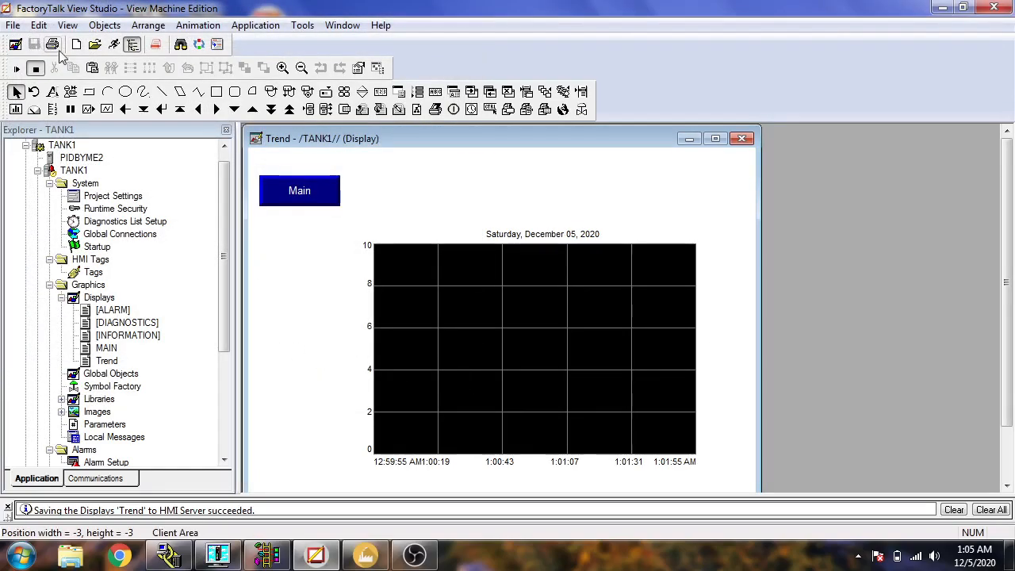
Test run the application, check the Trend display, and return to the MAIN display.
{"action": "left_click", "coordinate": [115, 45]}
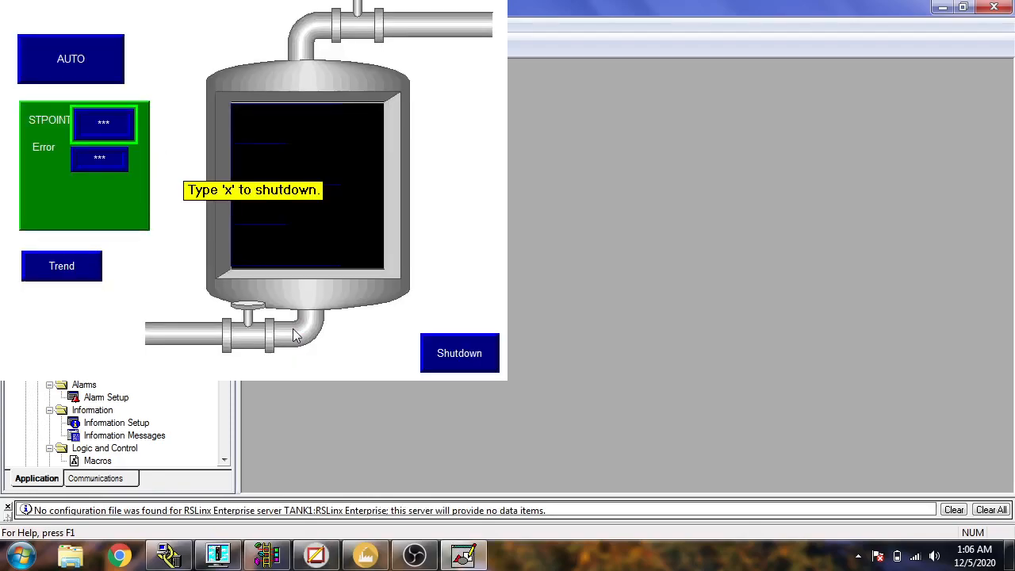
{"action": "left_click", "coordinate": [88, 274]}
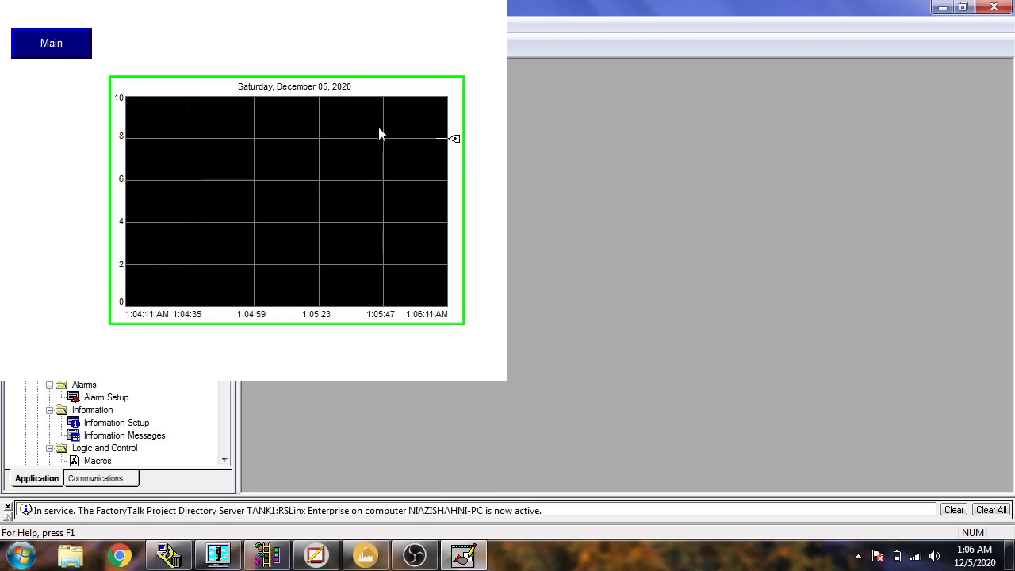
{"action": "left_click", "coordinate": [62, 54]}
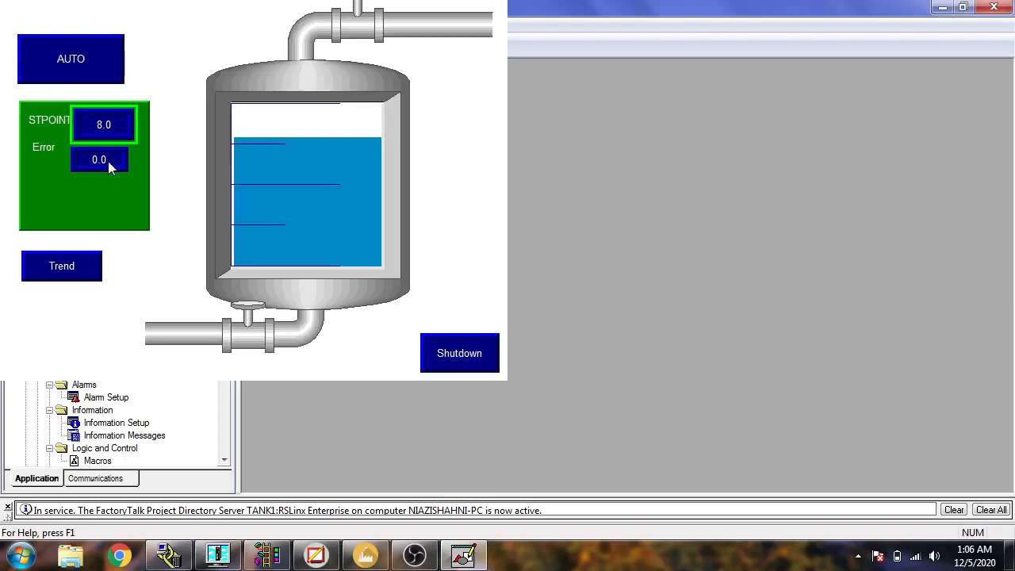
Set the runtime setpoint to 5, view the response on the Trend display, and shut the runtime down from MAIN.
{"action": "left_click", "coordinate": [109, 124]}
{"action": "type", "text": "5"}
{"action": "key", "text": "Return"}
{"action": "left_click", "coordinate": [78, 268]}
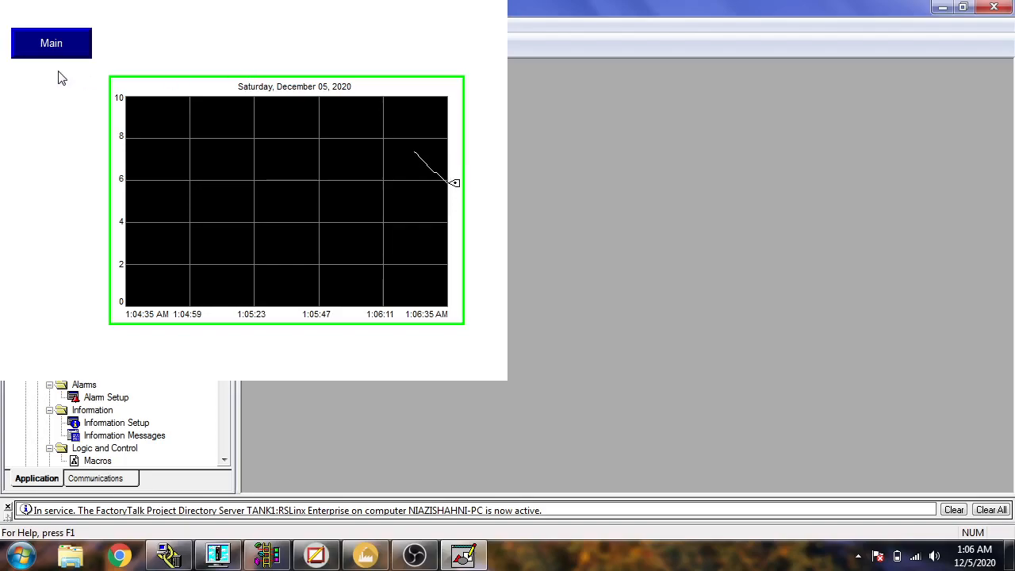
{"action": "left_click", "coordinate": [51, 46]}
{"action": "left_click", "coordinate": [444, 349]}
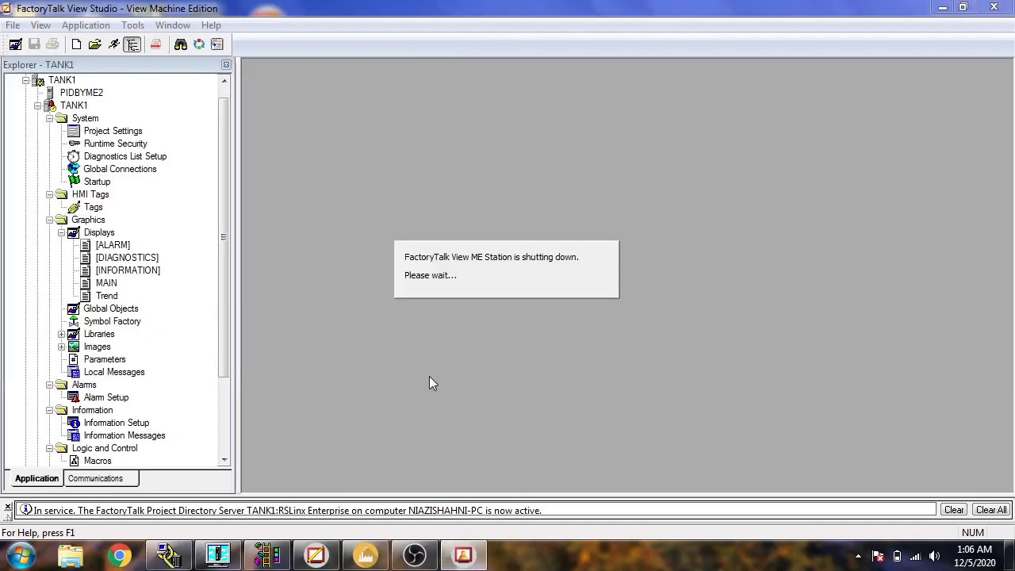
Copy the STPOINT numeric input from the MAIN display and paste it below the Main button in the Trend display.
{"action": "double_click", "coordinate": [107, 283]}
{"action": "left_click", "coordinate": [341, 275]}
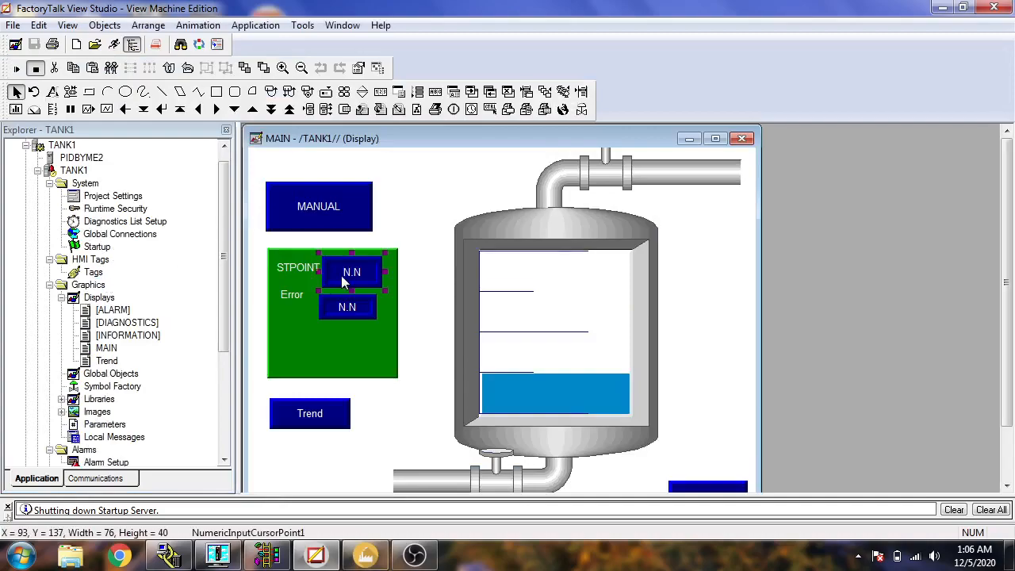
{"action": "right_click", "coordinate": [341, 275]}
{"action": "left_click", "coordinate": [372, 340]}
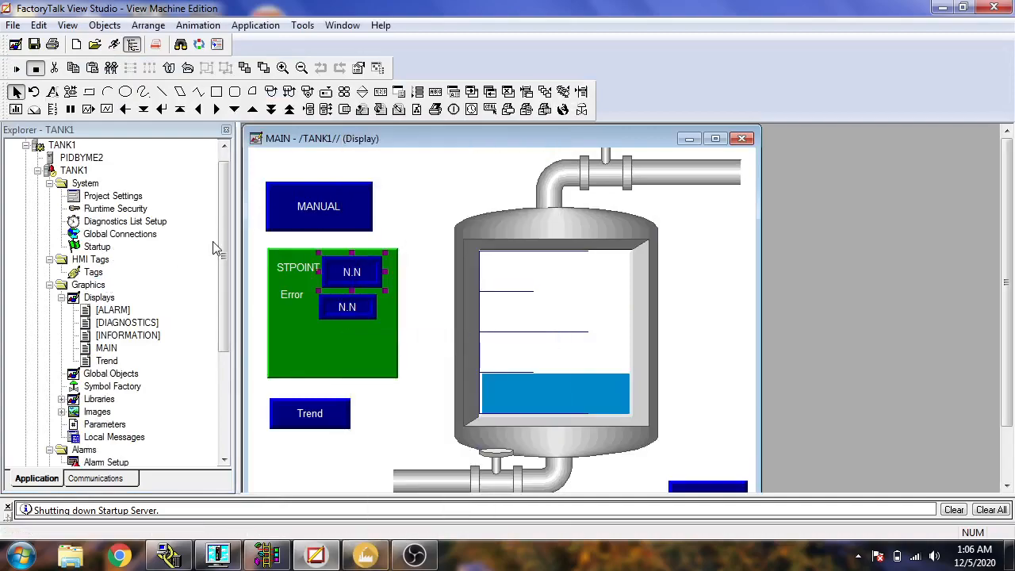
{"action": "double_click", "coordinate": [106, 361]}
{"action": "right_click", "coordinate": [268, 271]}
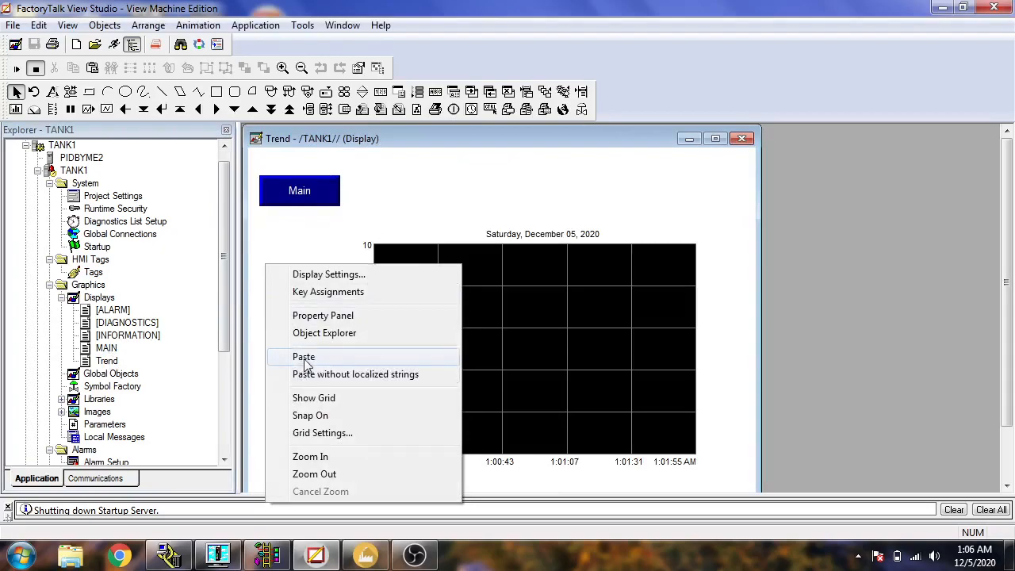
{"action": "left_click", "coordinate": [293, 356]}
{"action": "left_click", "coordinate": [264, 235]}
Save the Trend and MAIN displays and test run the application, switching to the Trend display.
{"action": "left_click", "coordinate": [34, 43]}
{"action": "left_click", "coordinate": [114, 44]}
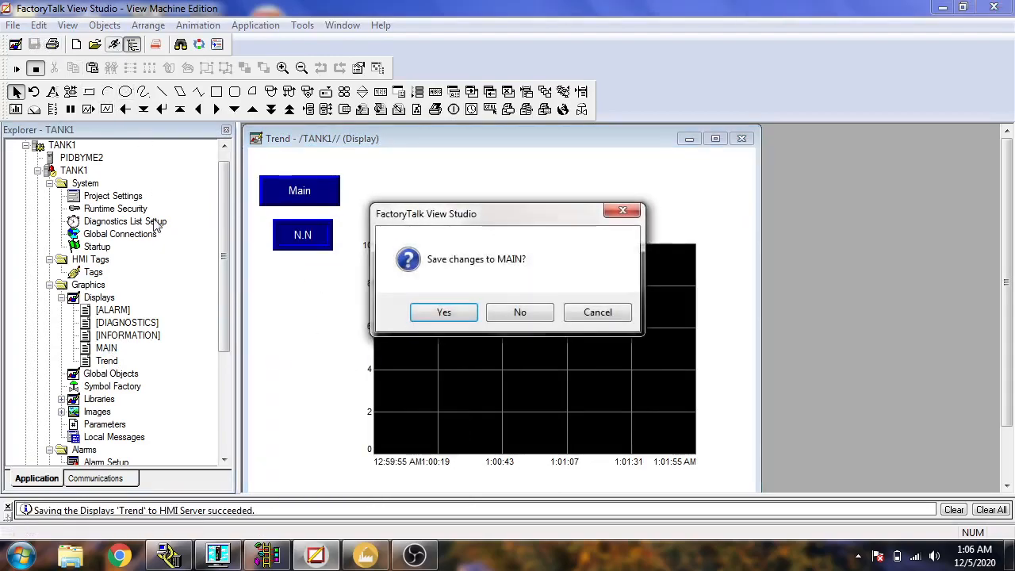
{"action": "left_click", "coordinate": [443, 312]}
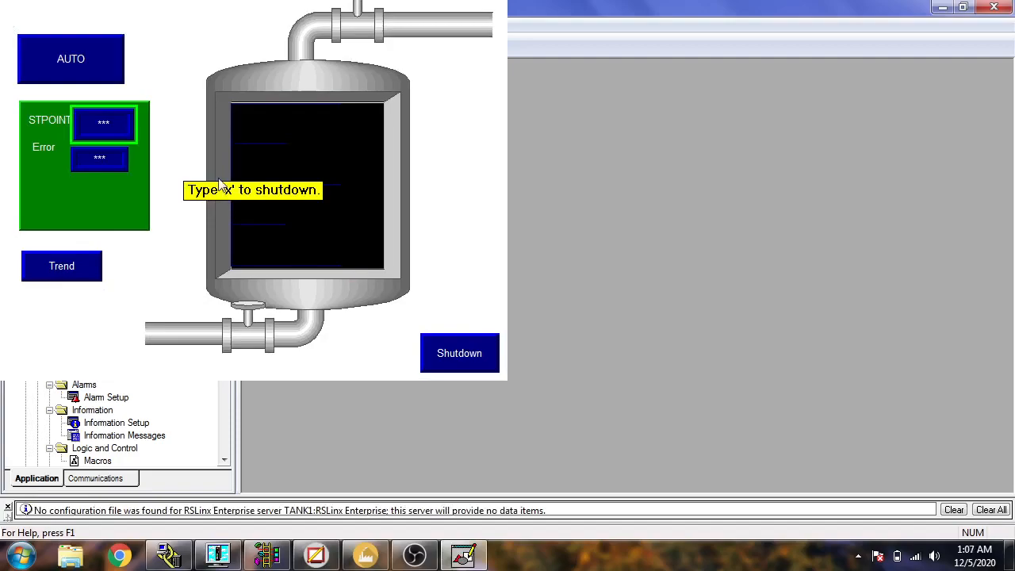
{"action": "left_click", "coordinate": [80, 267]}
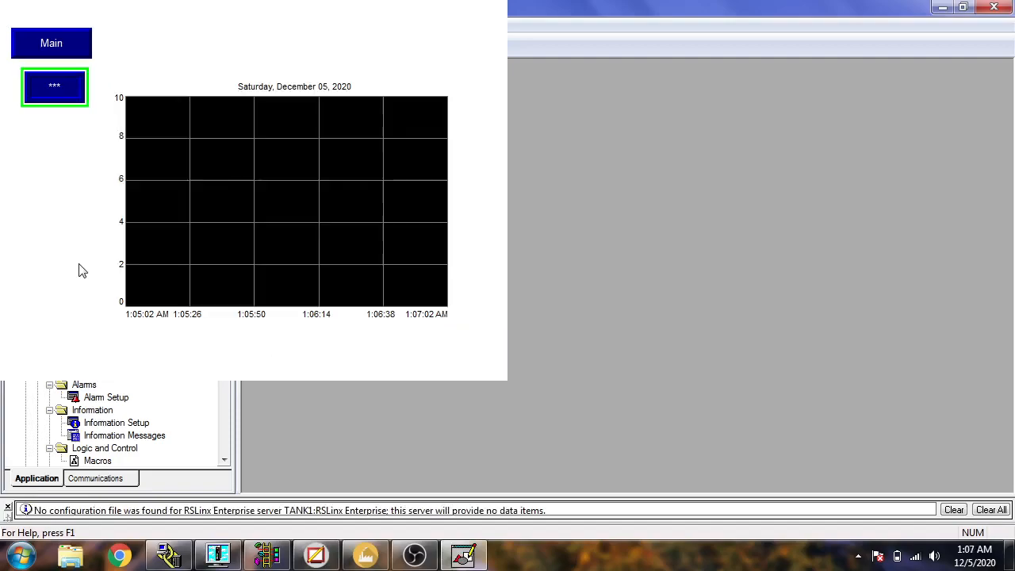
Set the setpoint from the Trend display first to 8 and again to 3, and shut the runtime down from MAIN.
{"action": "left_click", "coordinate": [68, 87]}
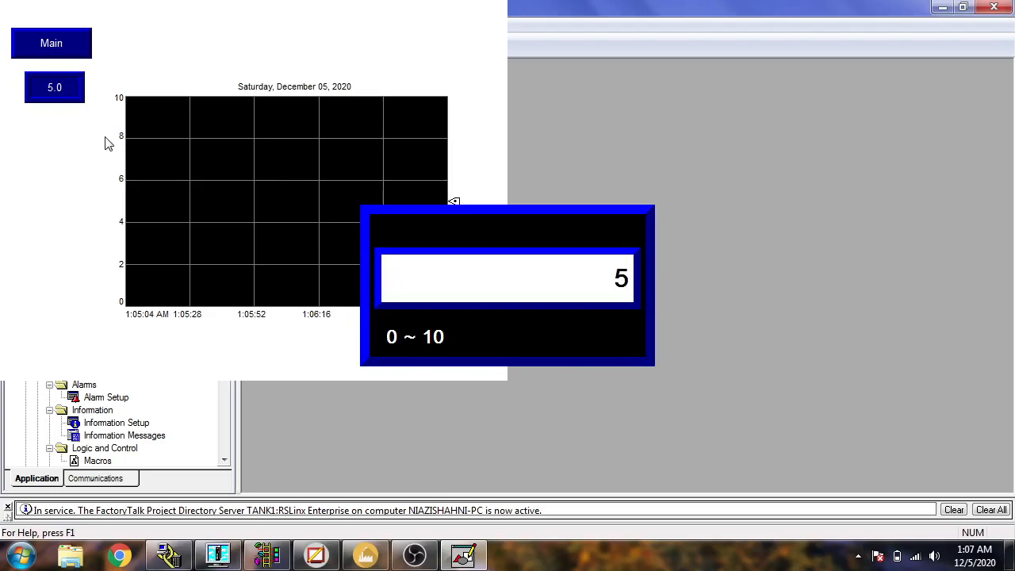
{"action": "key", "text": "Return"}
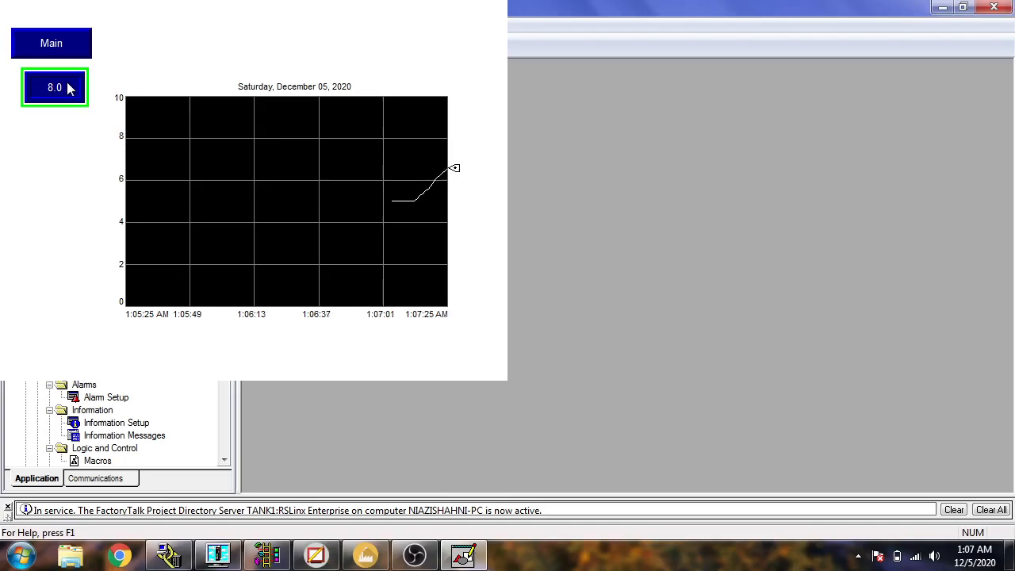
{"action": "left_click", "coordinate": [67, 89]}
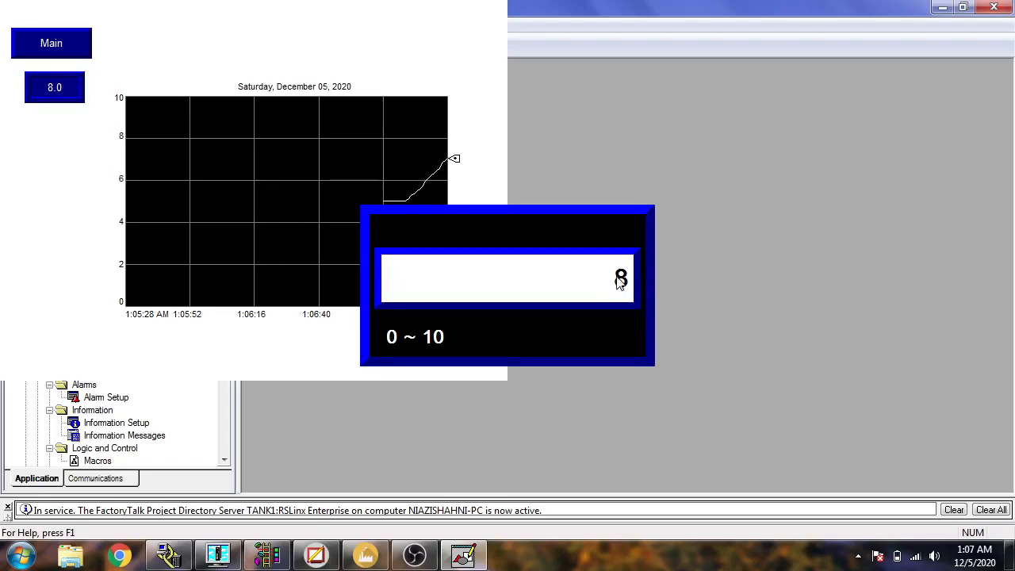
{"action": "key", "text": "Return"}
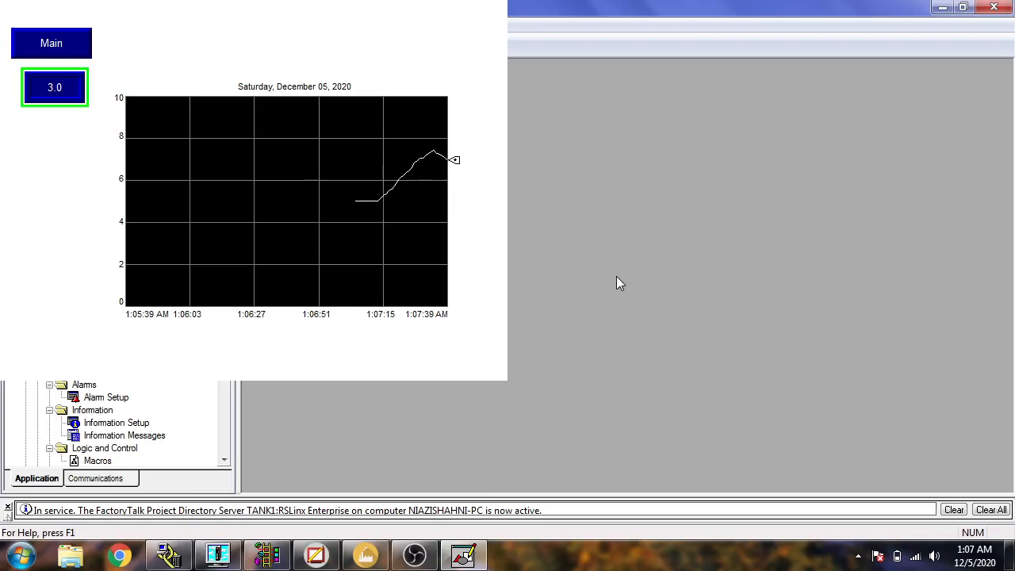
{"action": "left_click", "coordinate": [83, 40]}
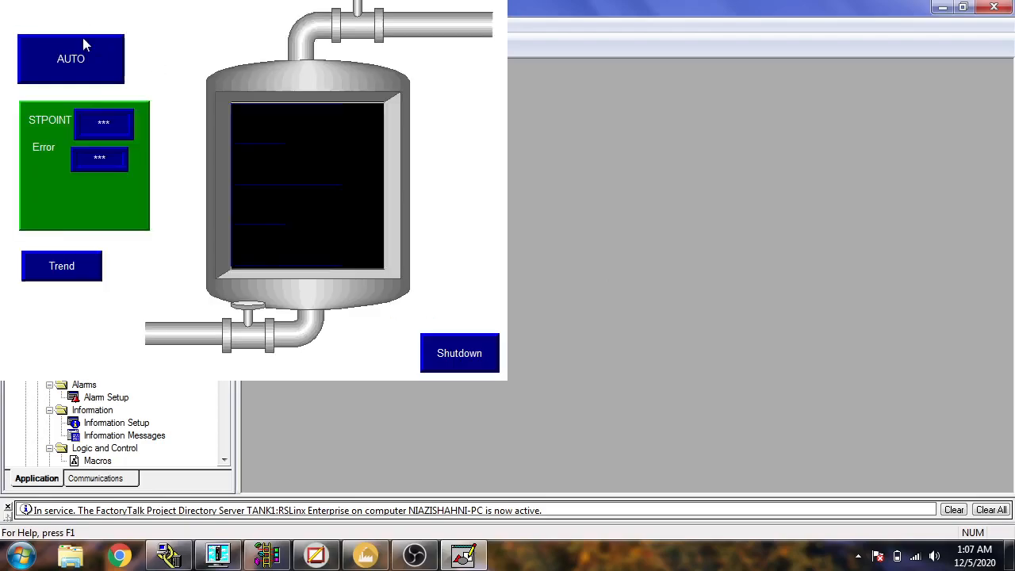
{"action": "left_click", "coordinate": [457, 353]}
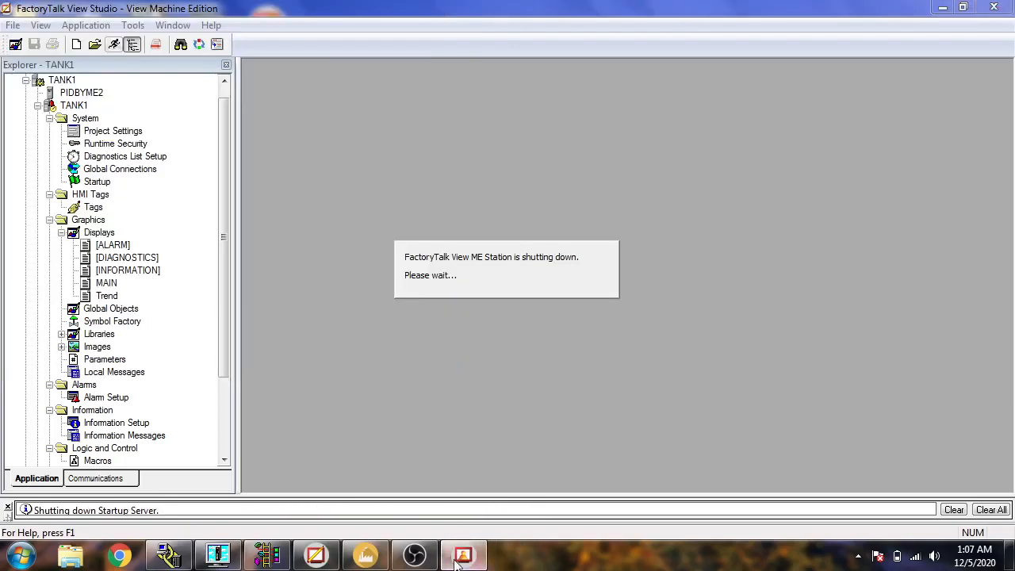